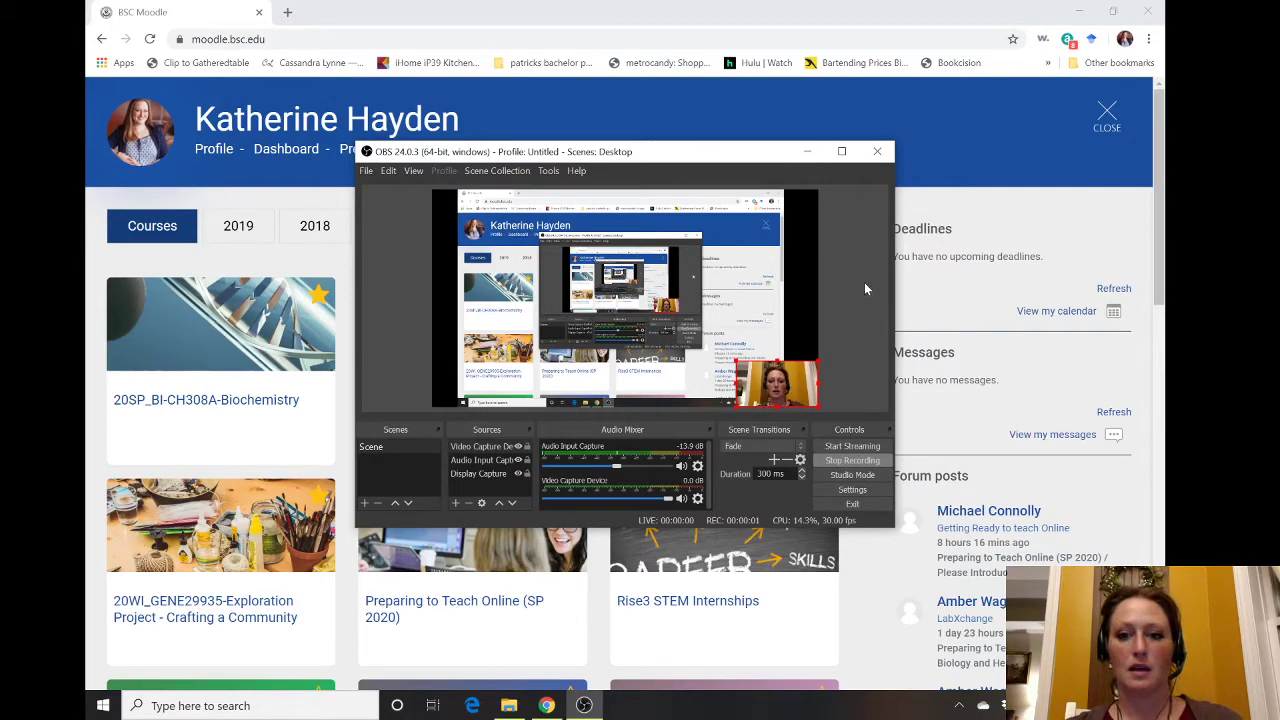
Minimize OBS so the Moodle dashboard in Chrome is fully visible.
left_click(808, 151)
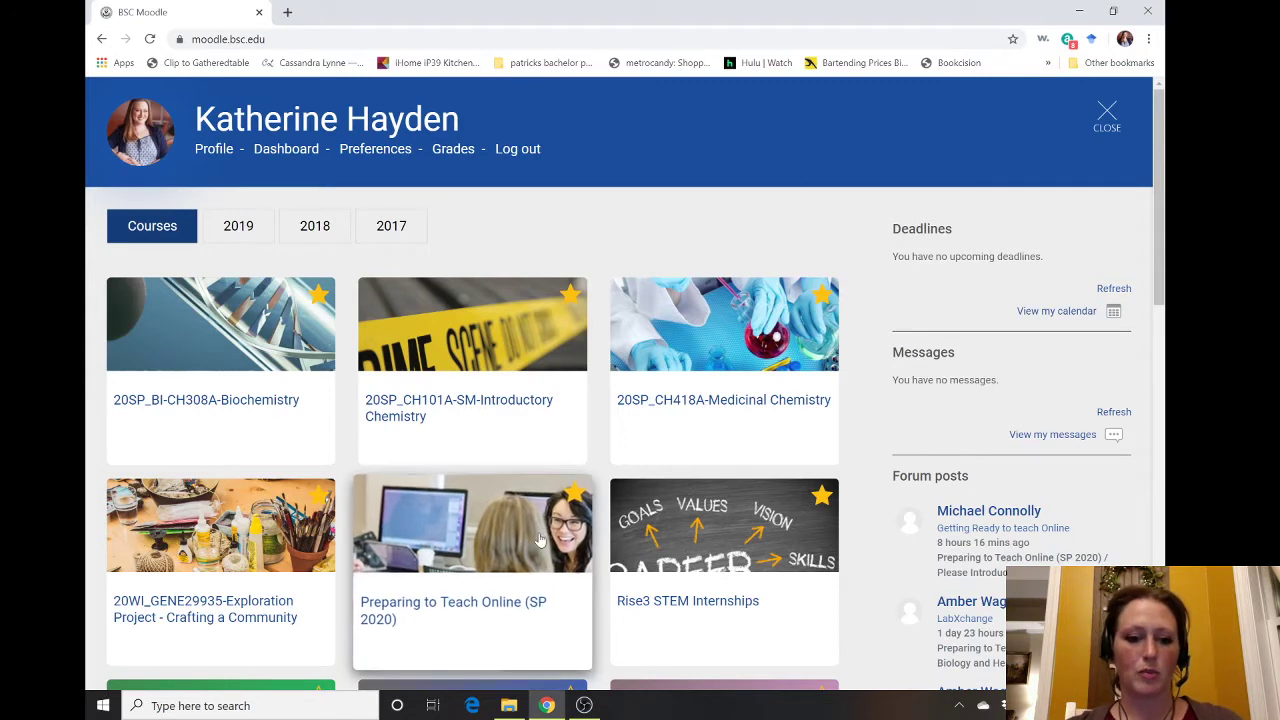
Start adding an Open Forum to Topic 10 of Preparing to Teach Online (SP 2020).
left_click(459, 614)
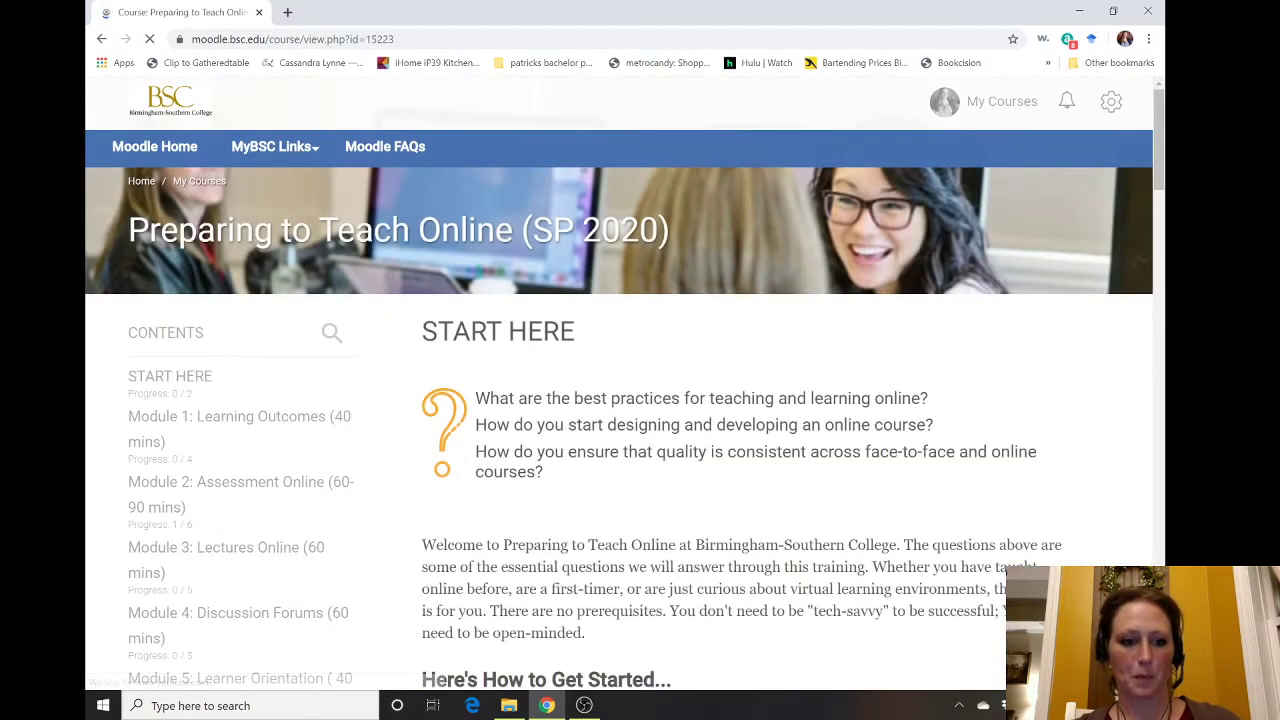
scroll(624, 374, "down", 4)
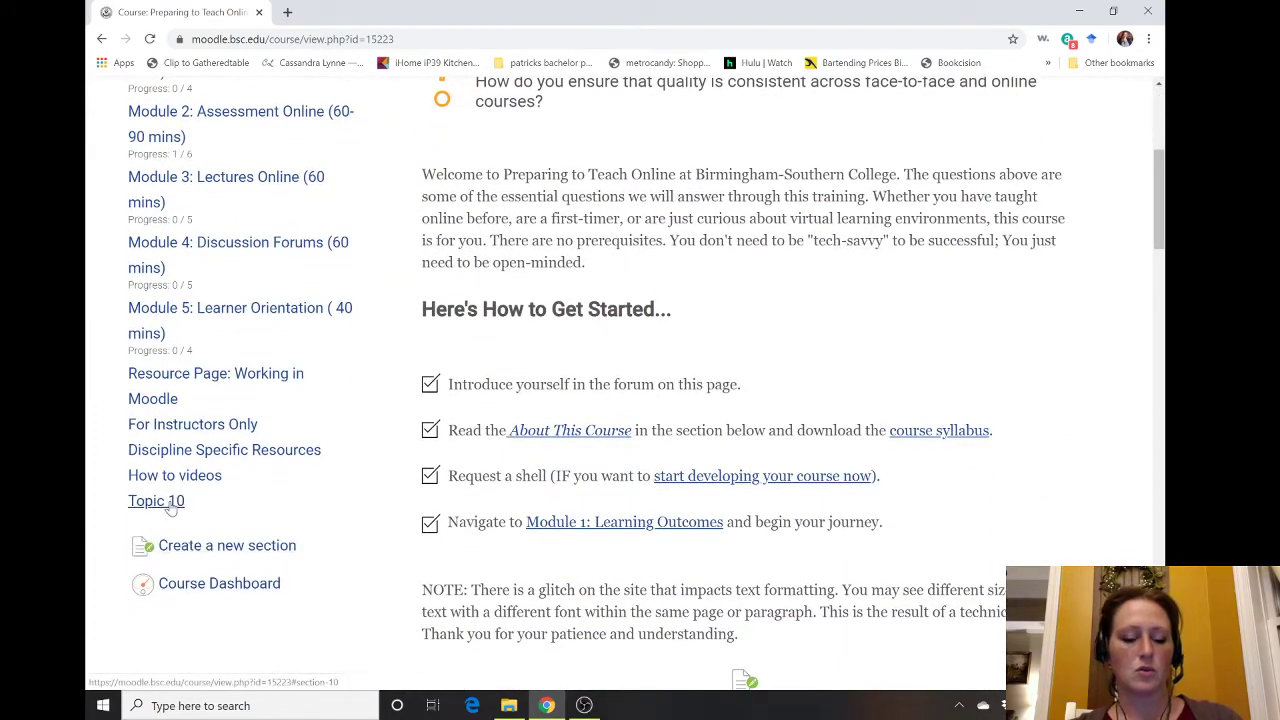
left_click(156, 501)
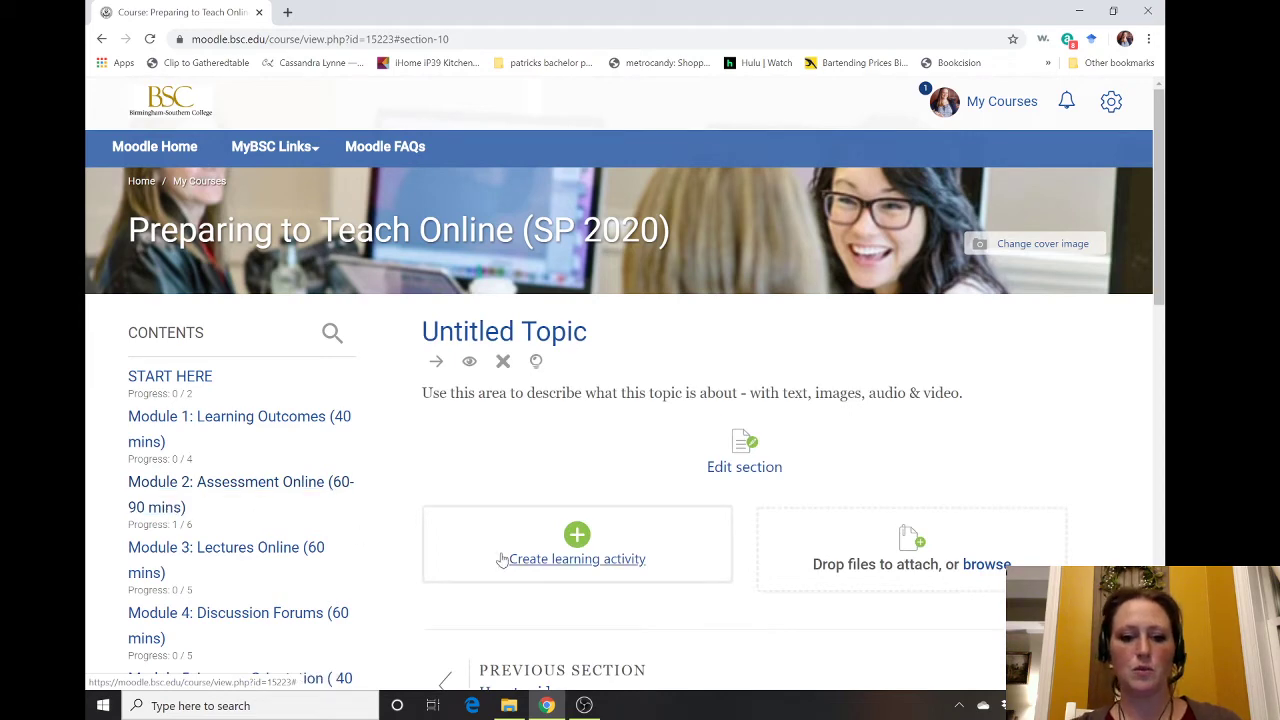
left_click(577, 542)
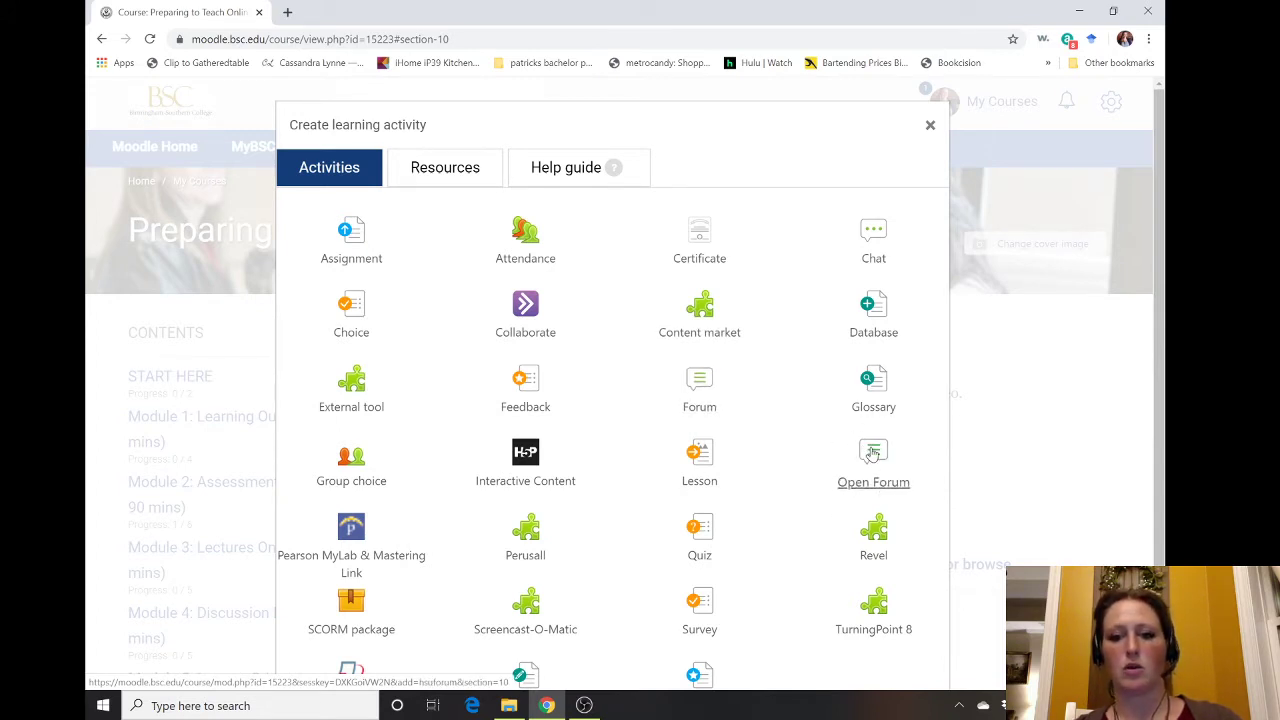
left_click(872, 454)
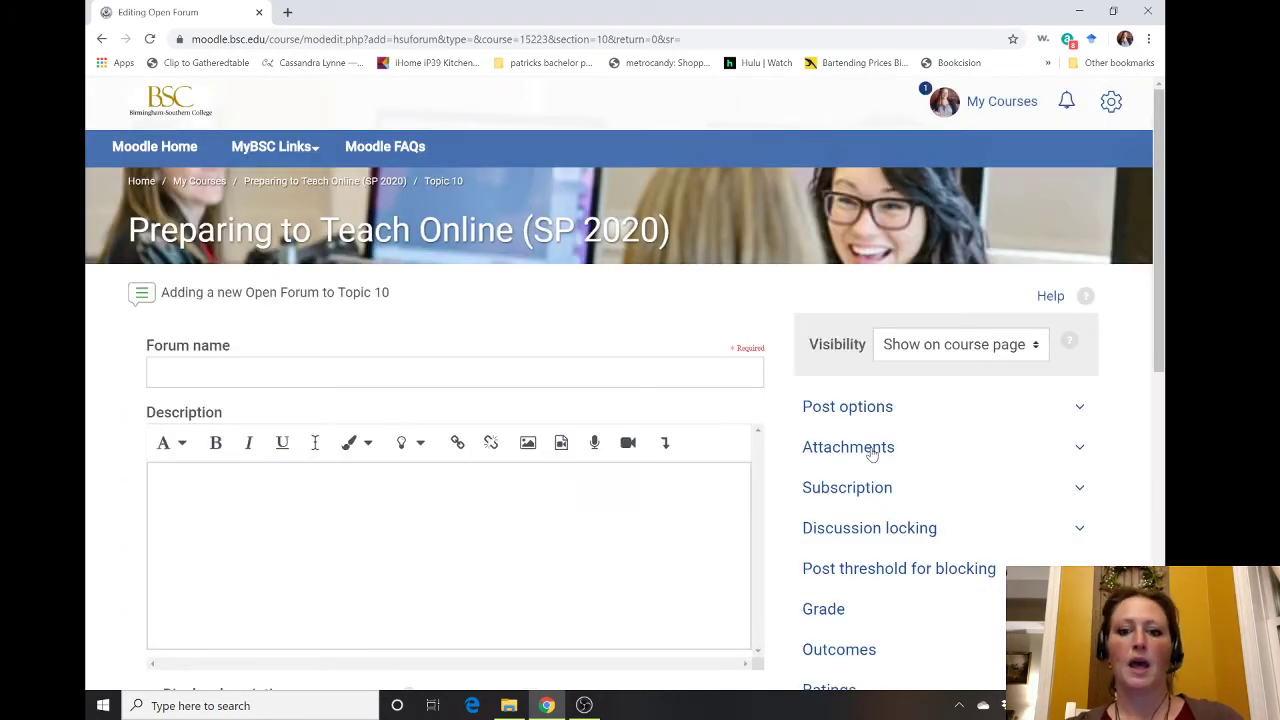
Name the forum 'Discuss this' with description 'Discuss this' shown on the course page.
scroll(600, 435, "down", 1)
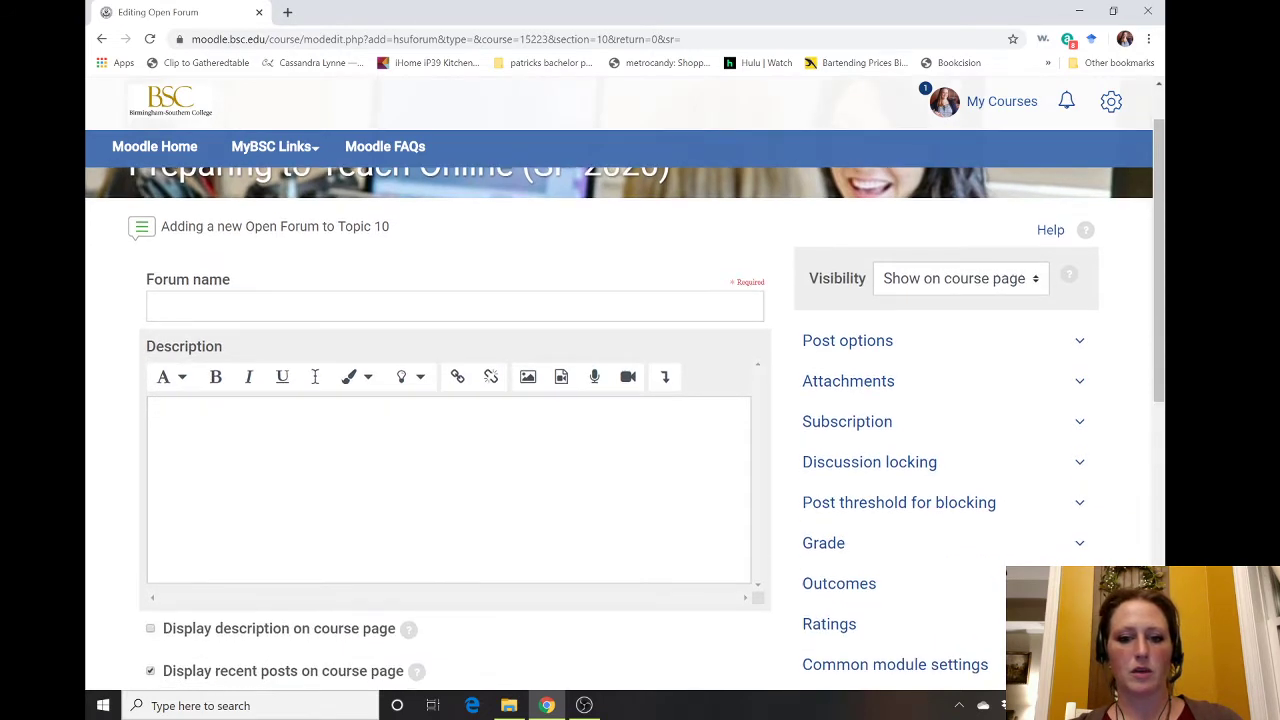
left_click(455, 306)
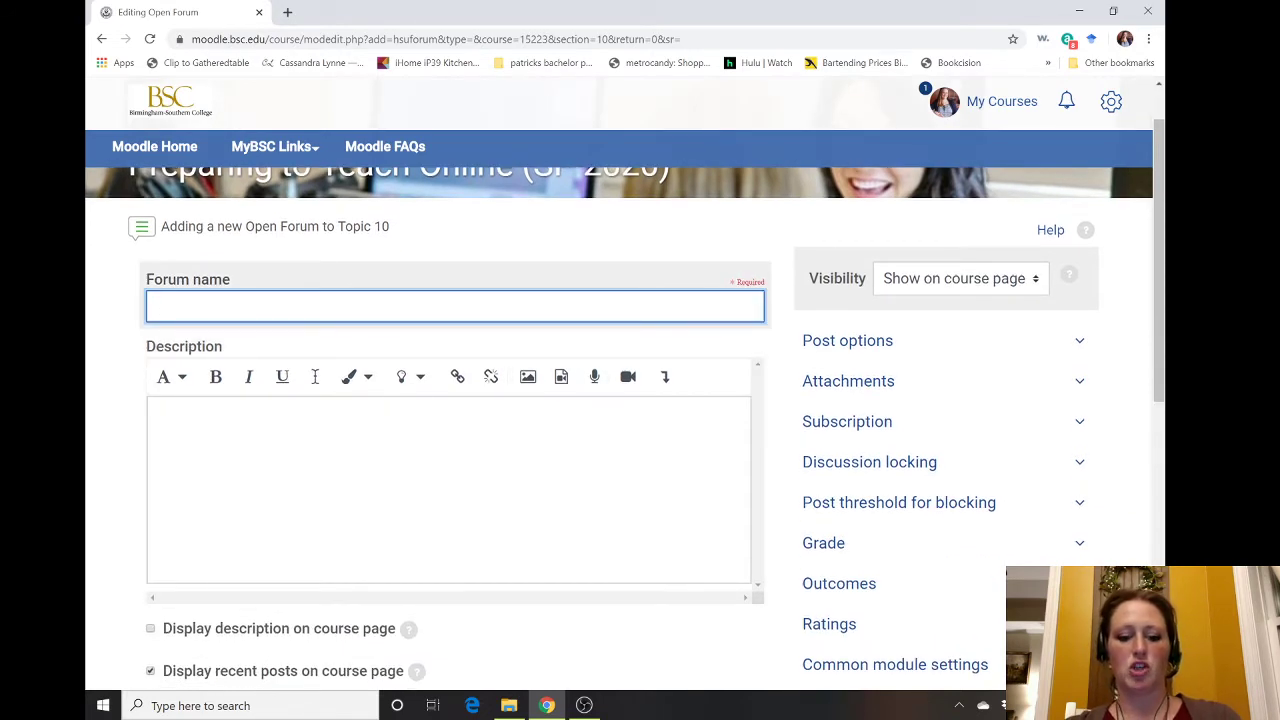
type("Discuss")
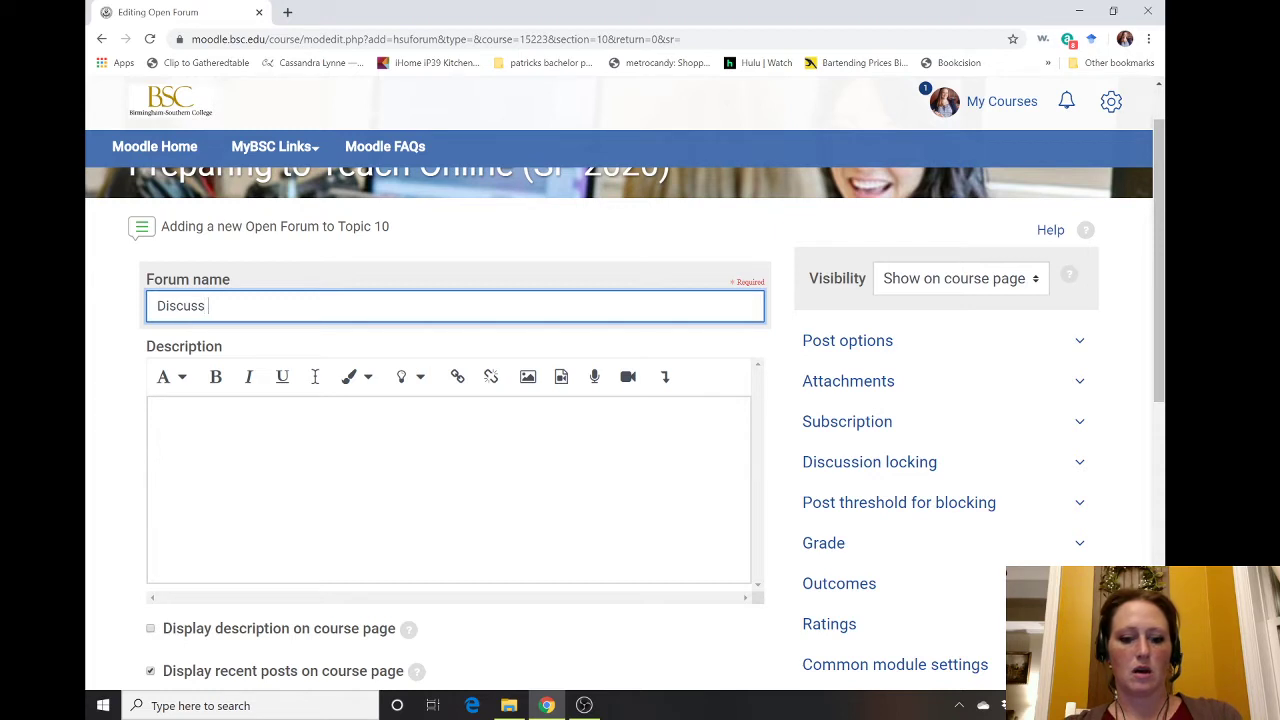
type(" this")
left_click(160, 420)
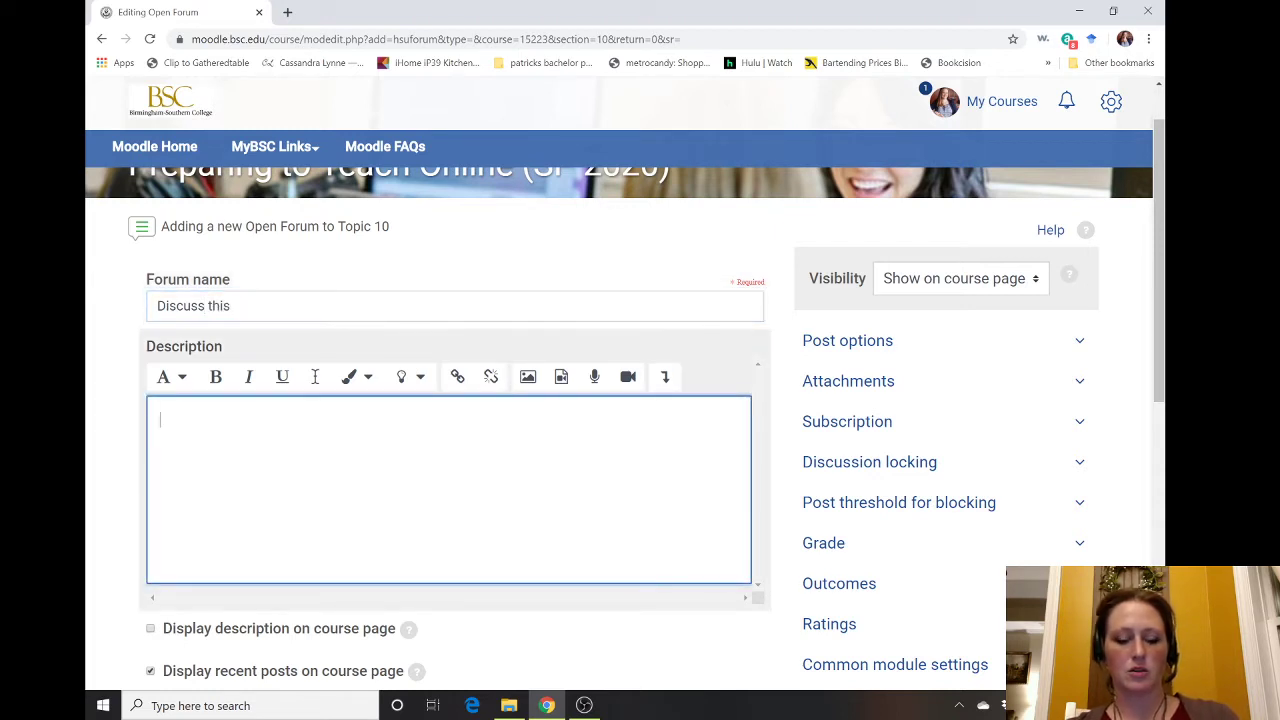
type("Disc")
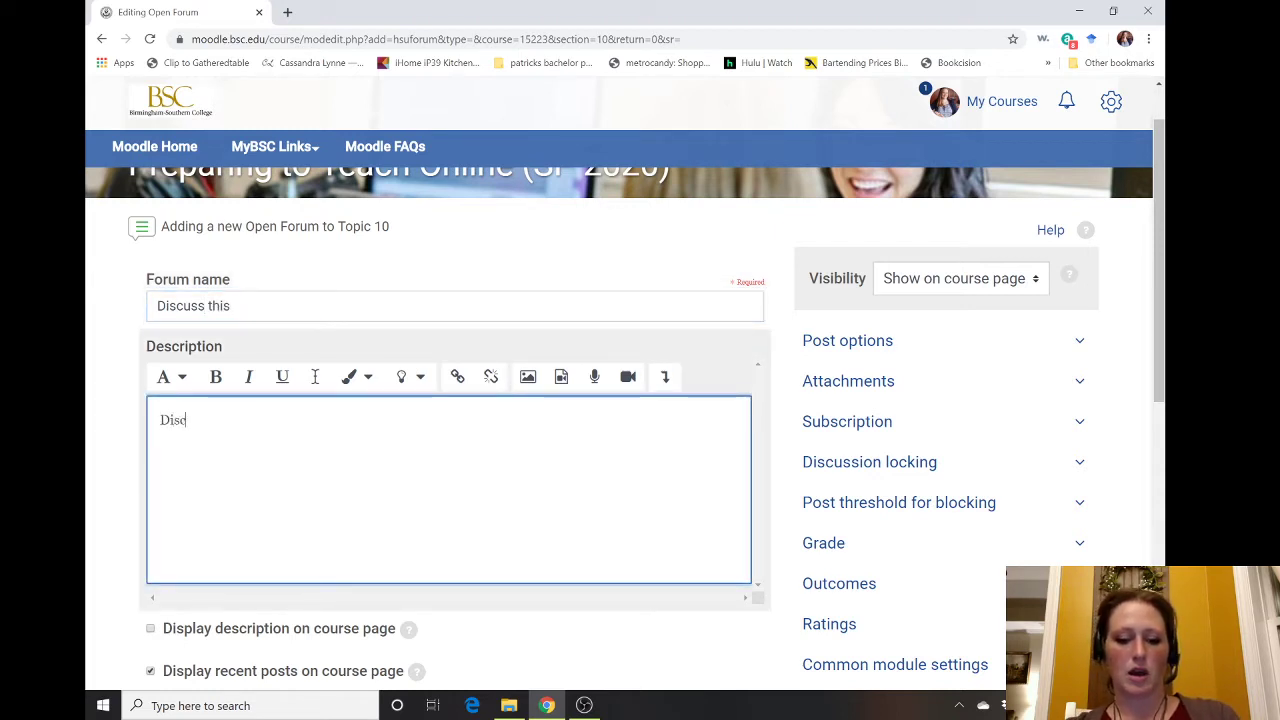
type("uss this")
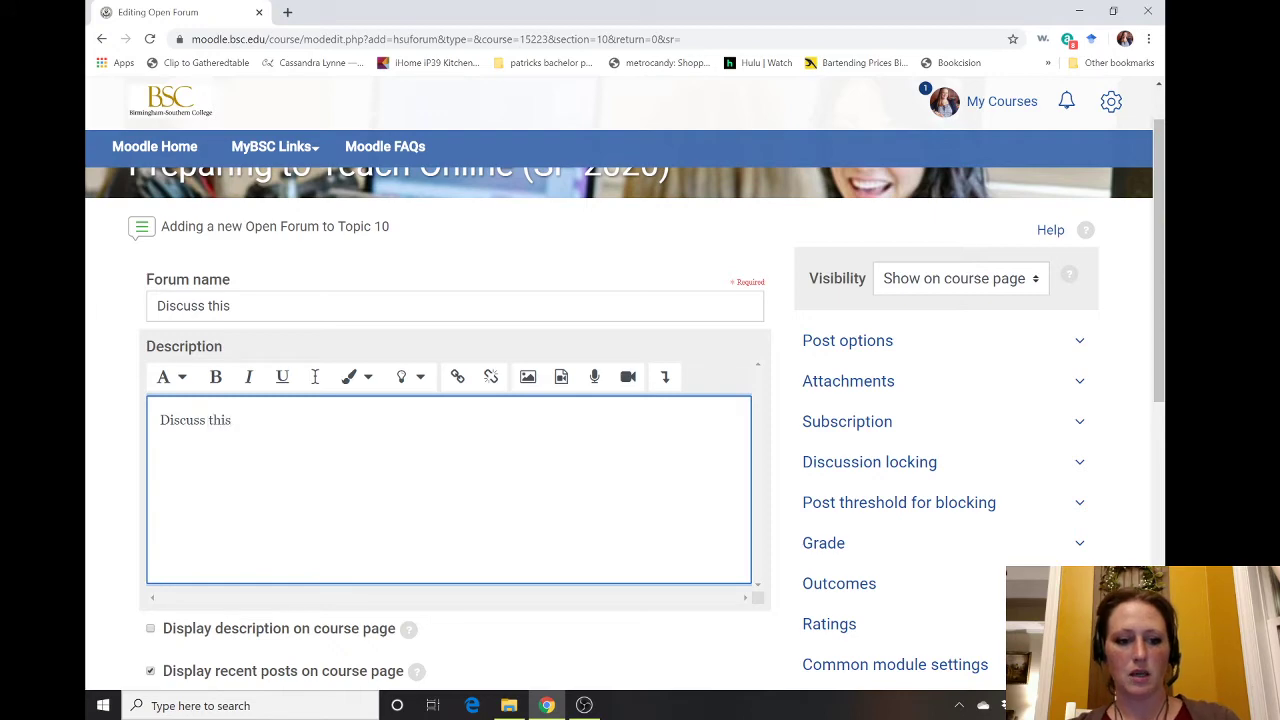
scroll(145, 520, "down", 1)
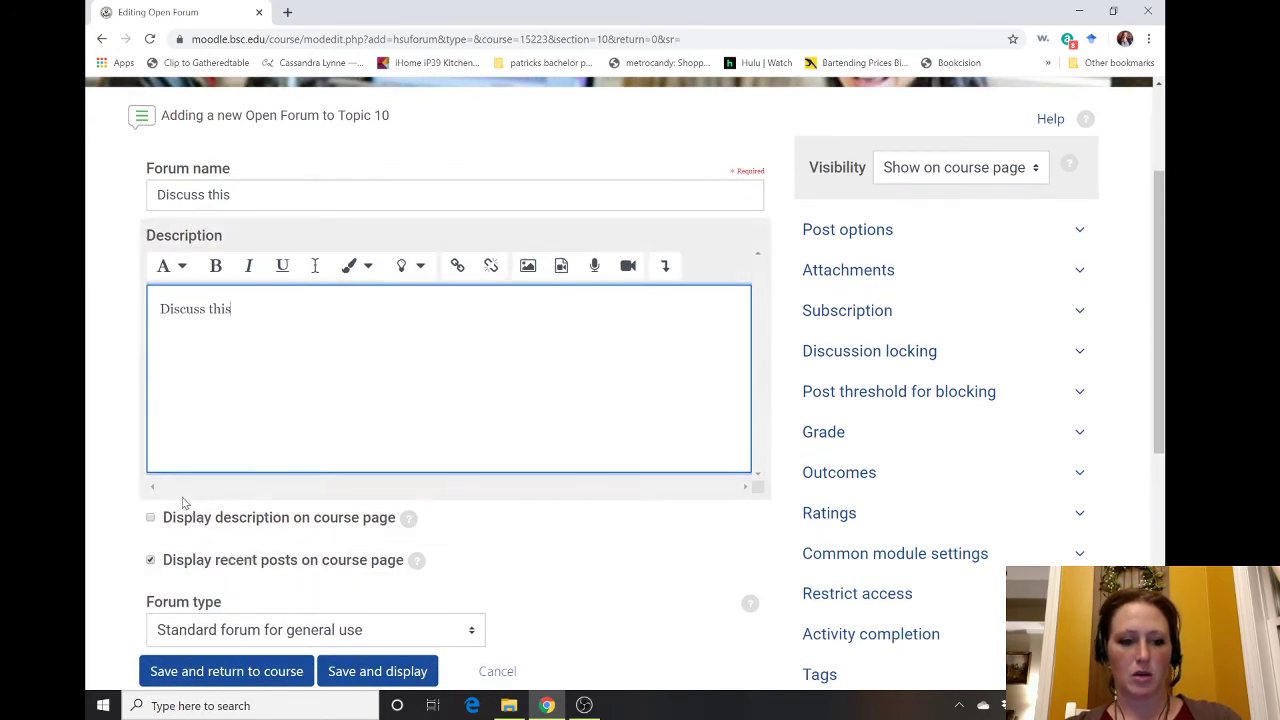
left_click(151, 517)
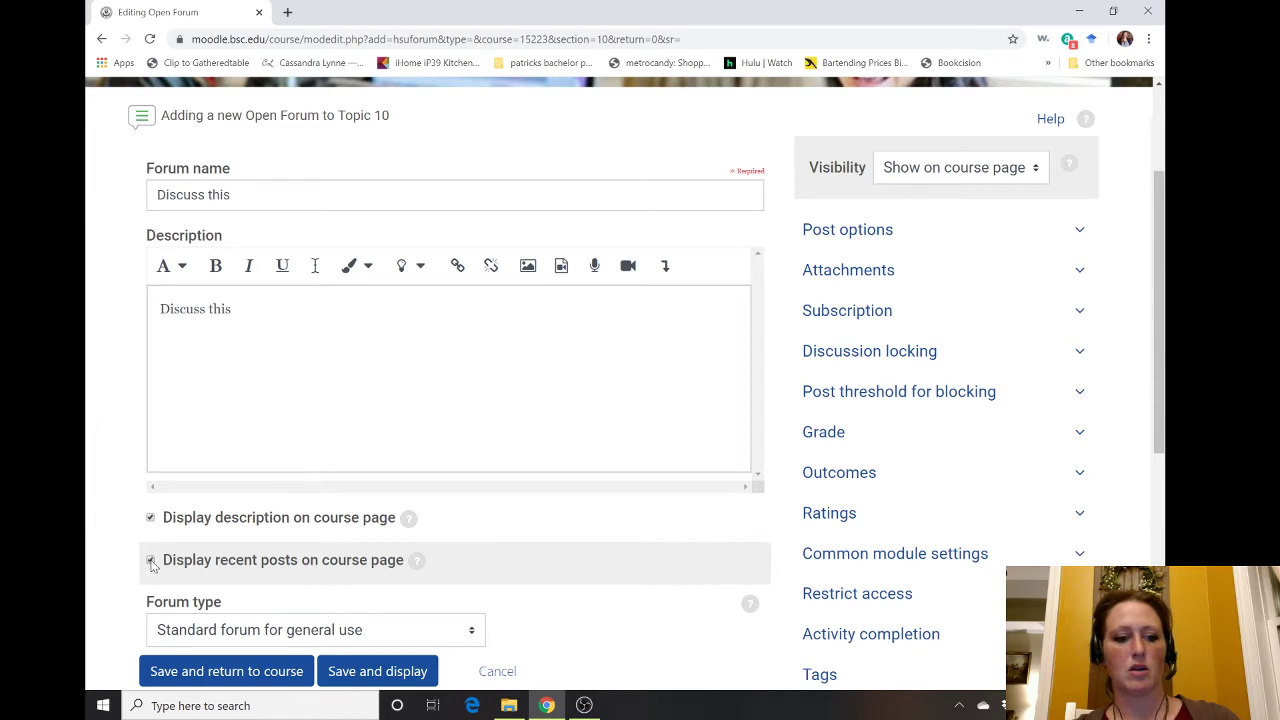
scroll(258, 556, "down", 1)
left_click(260, 545)
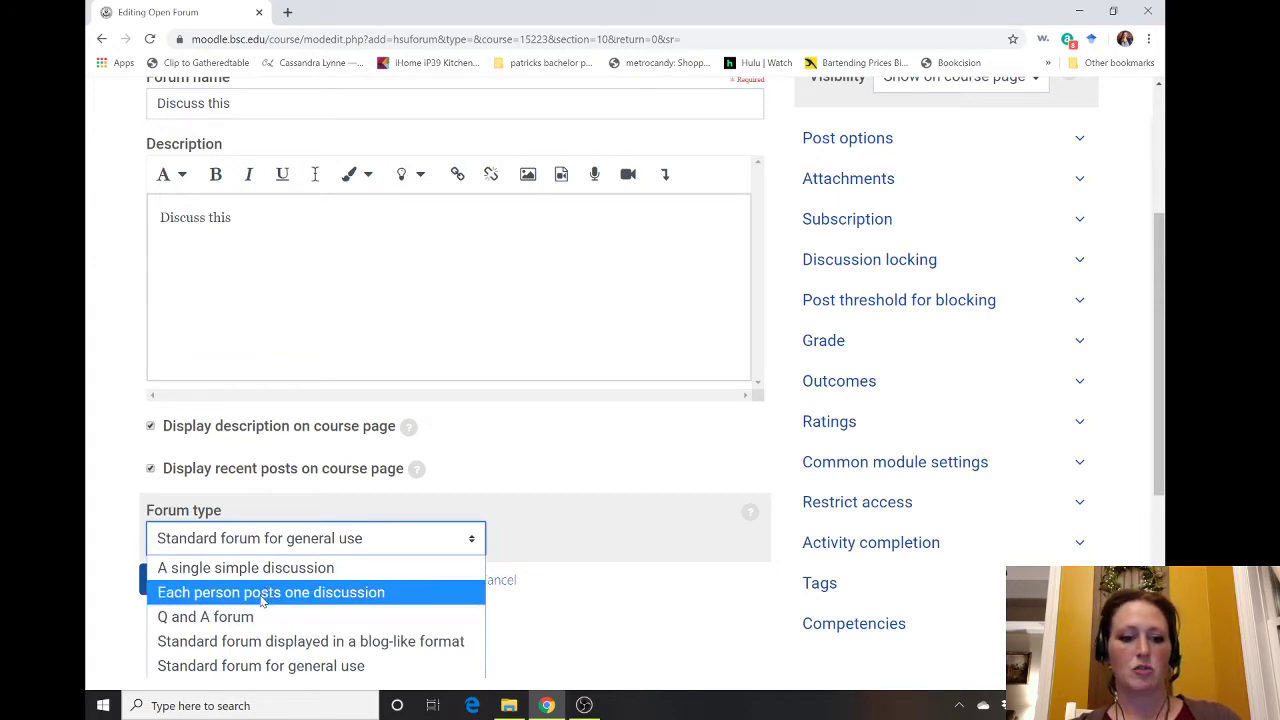
Set the forum type to 'Each person posts one discussion'.
left_click(263, 596)
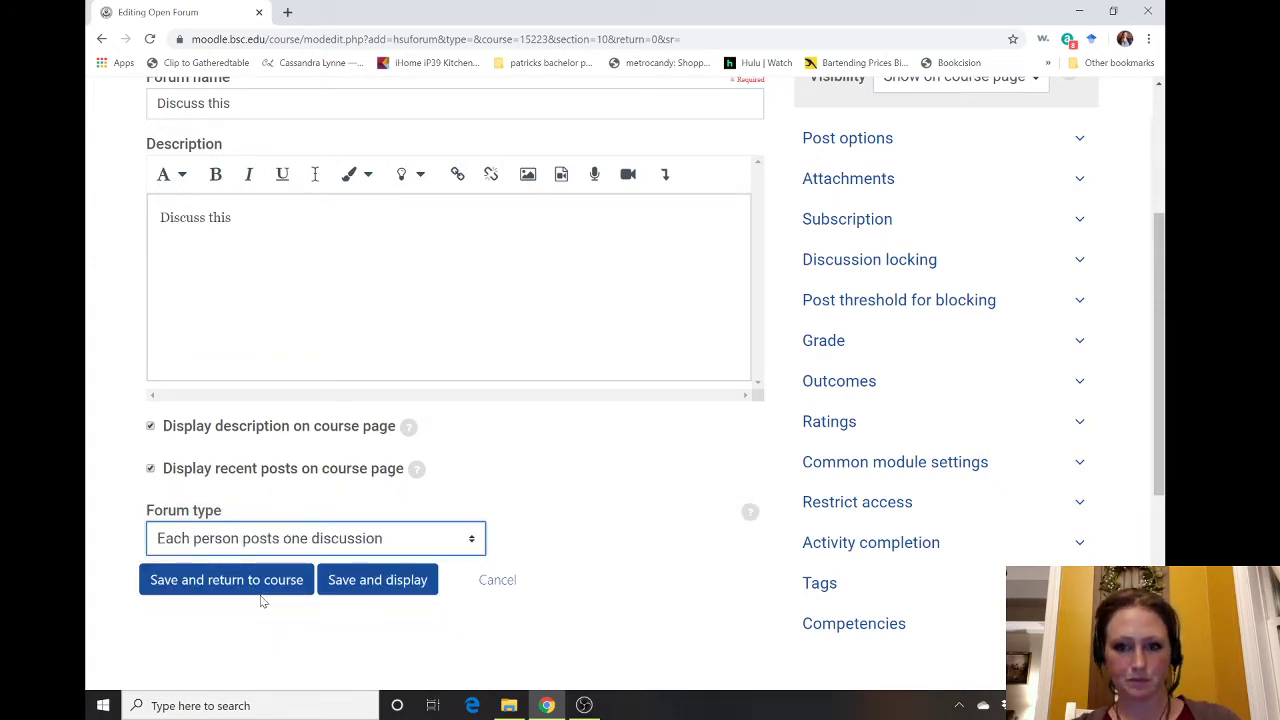
scroll(842, 256, "up", 2)
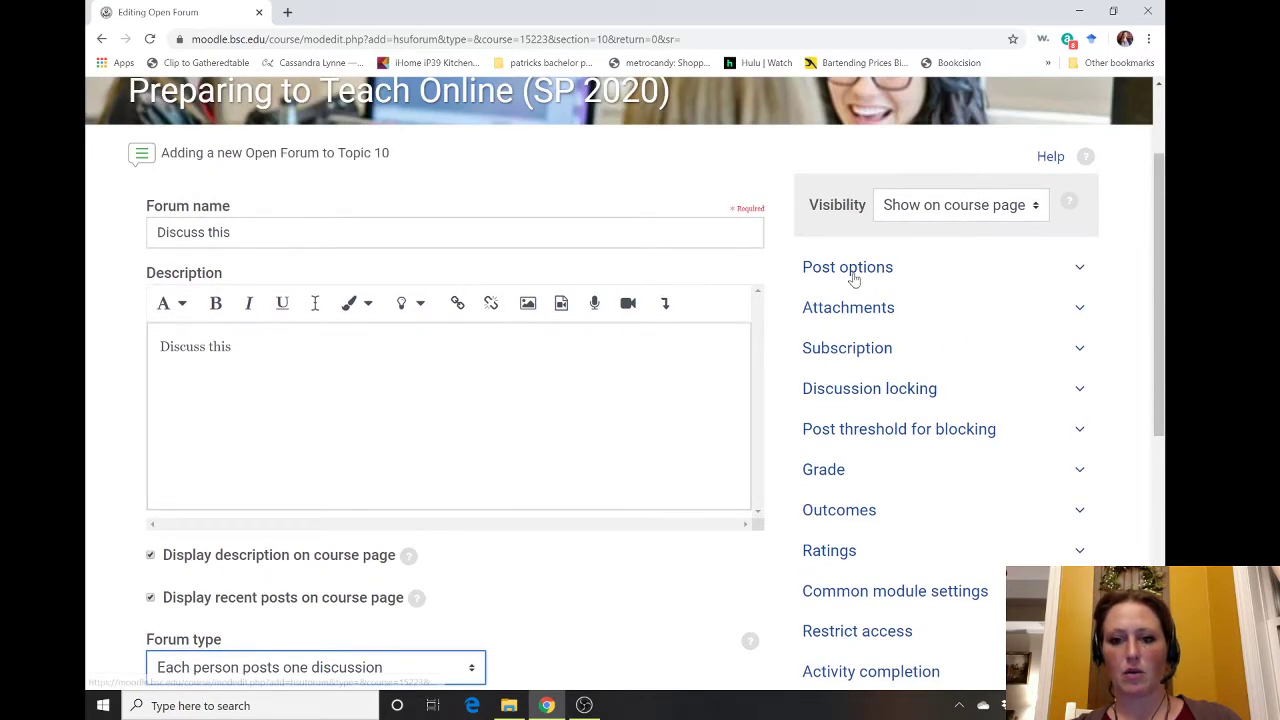
Turn on Display word count in the Post options.
left_click(851, 272)
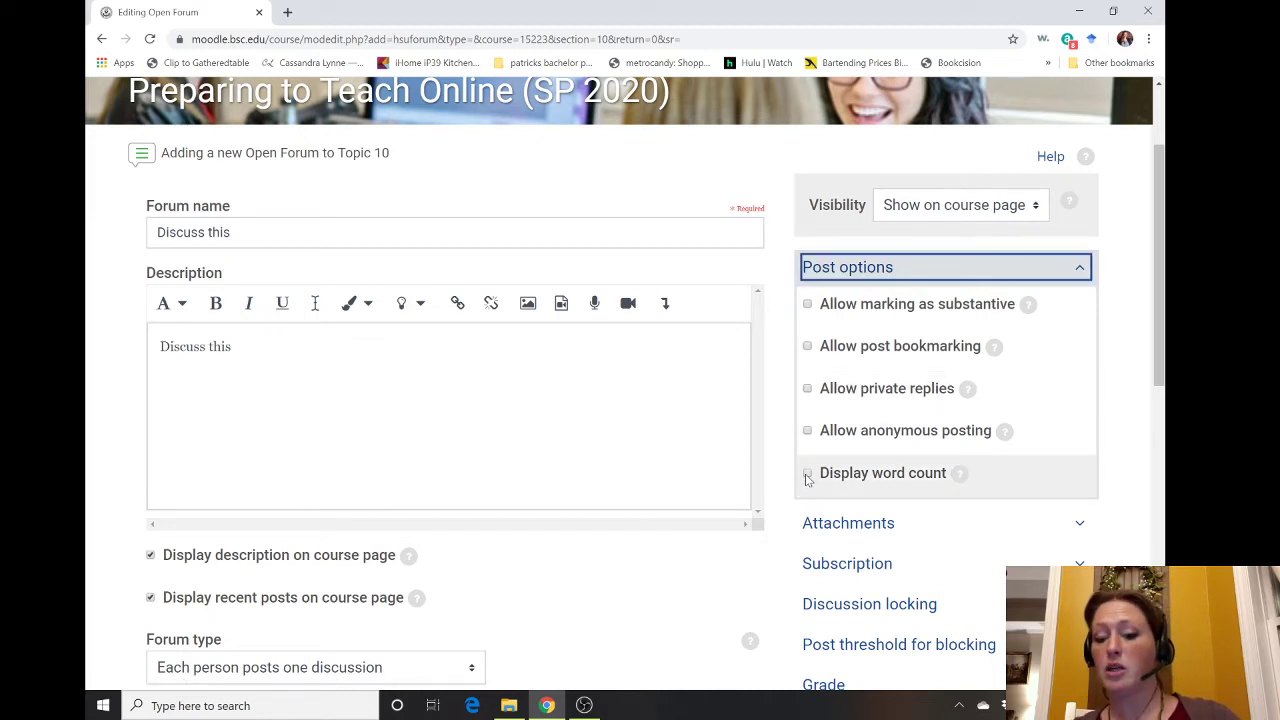
left_click(807, 474)
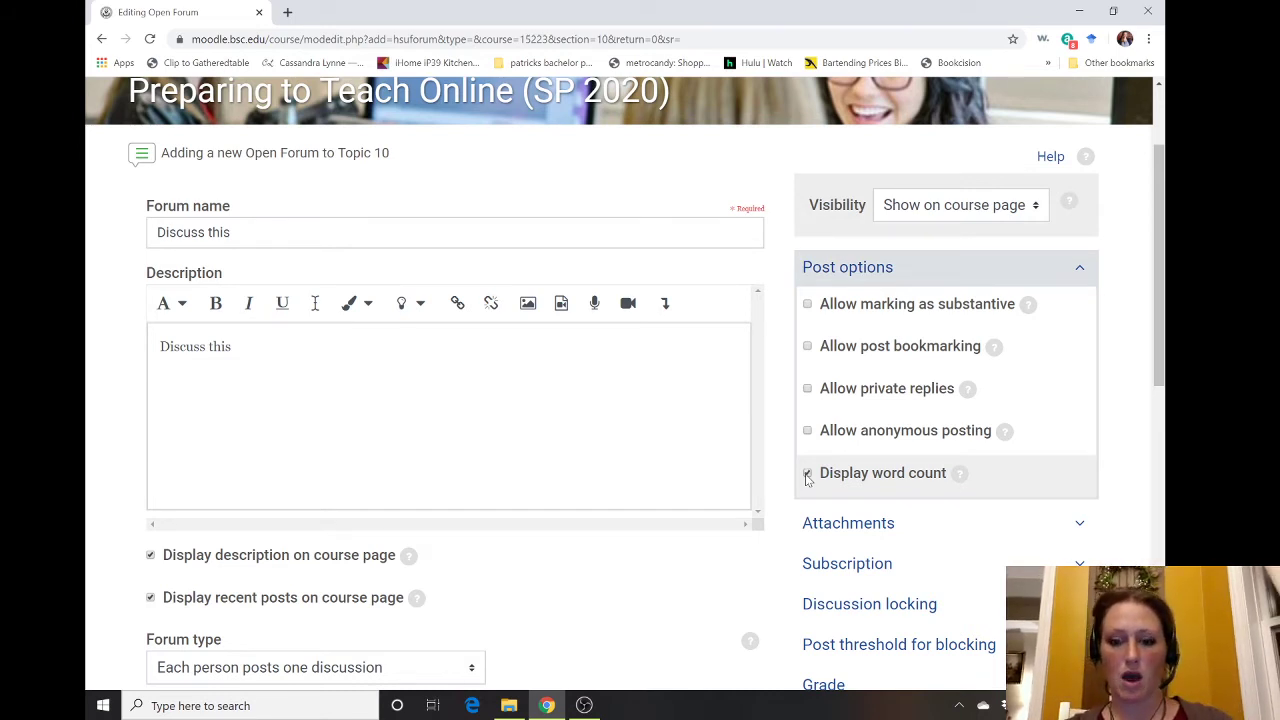
scroll(807, 478, "down", 1)
Allow up to 3 attachments with a 500KB maximum size each.
left_click(850, 432)
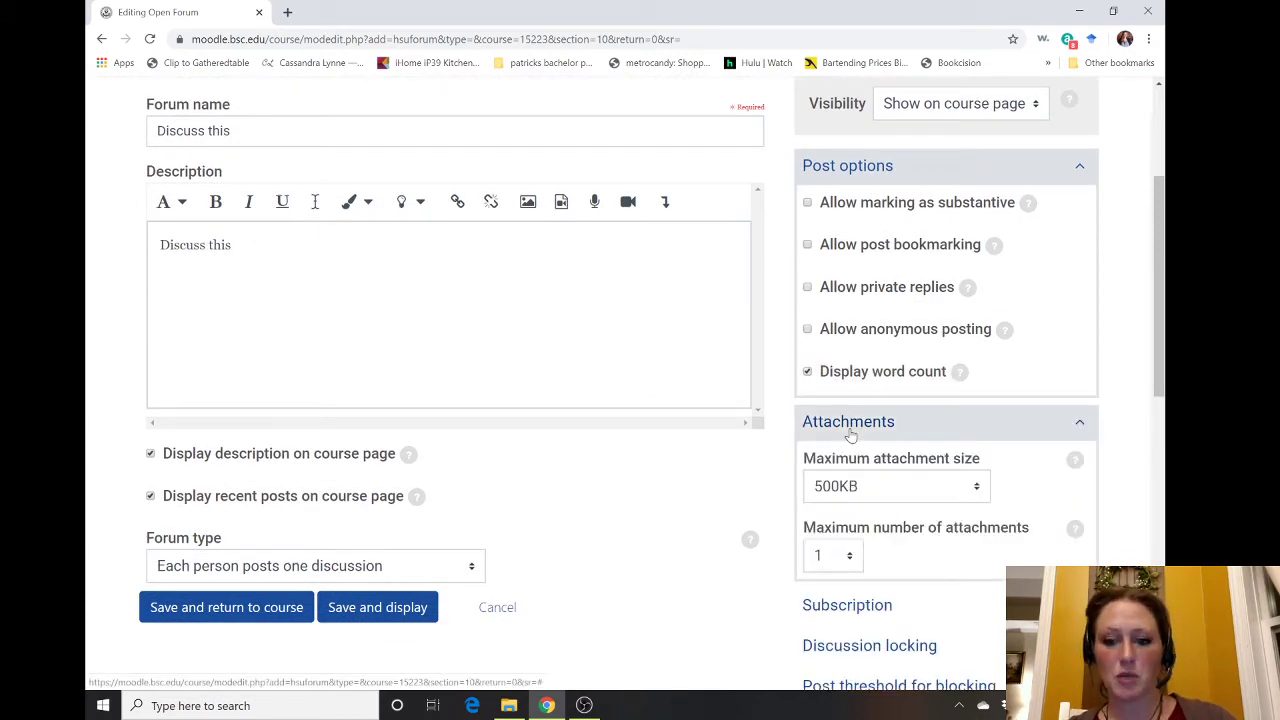
left_click(857, 487)
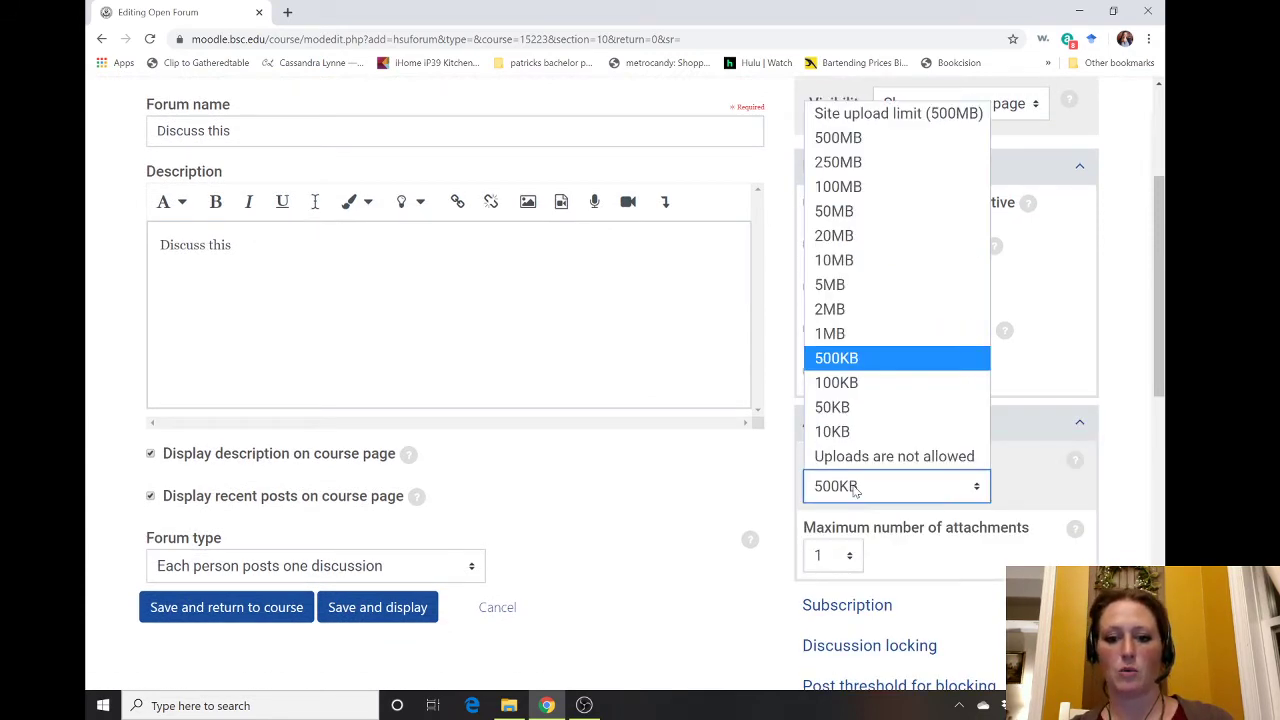
left_click(840, 360)
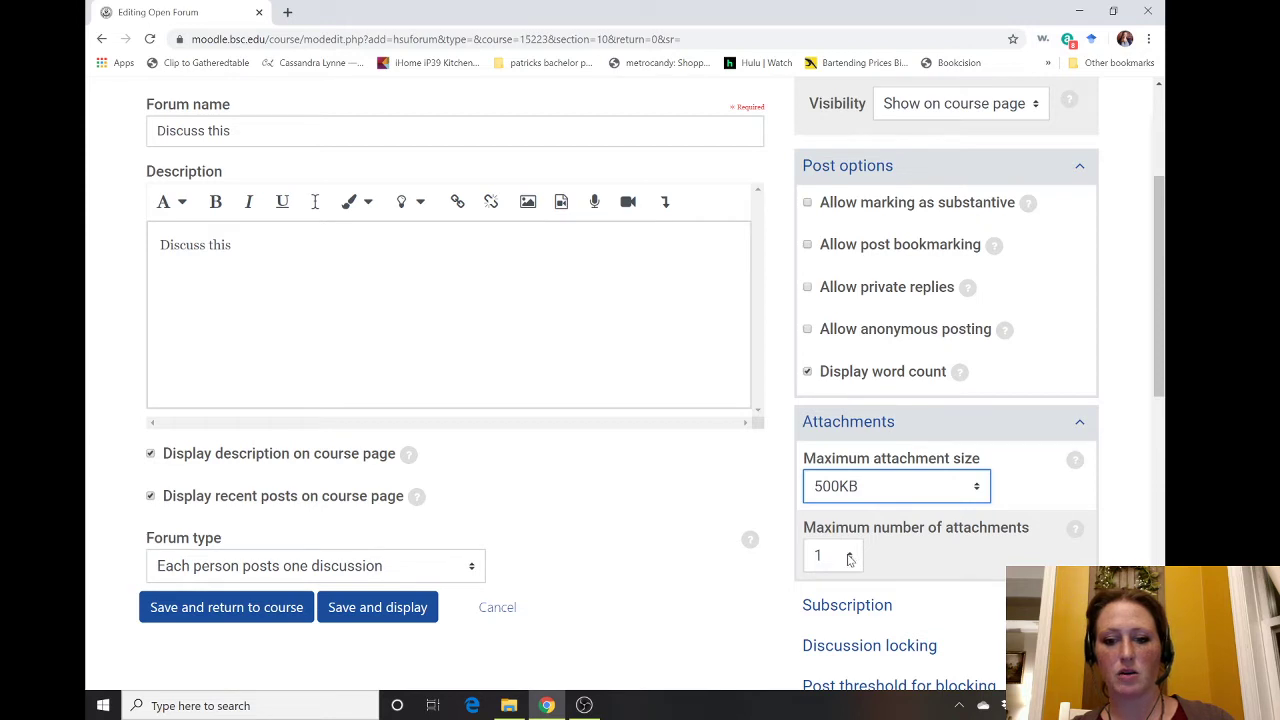
left_click(848, 558)
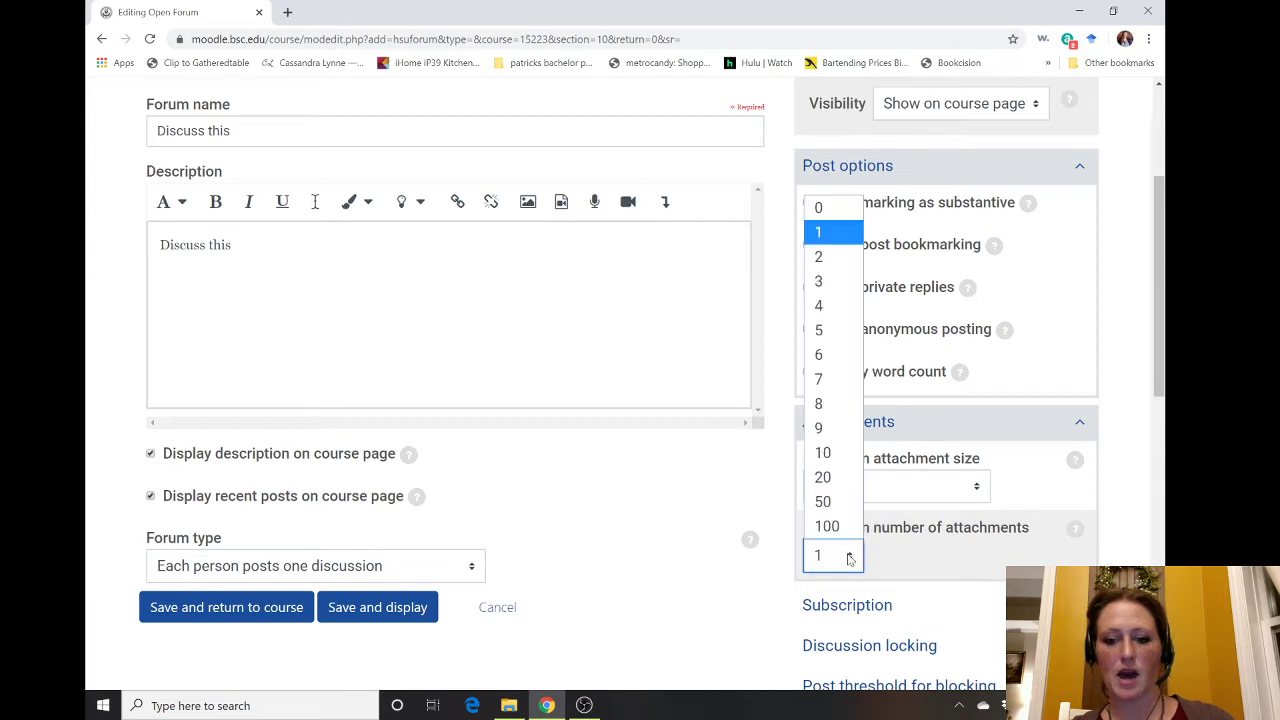
left_click(840, 280)
scroll(839, 440, "down", 2)
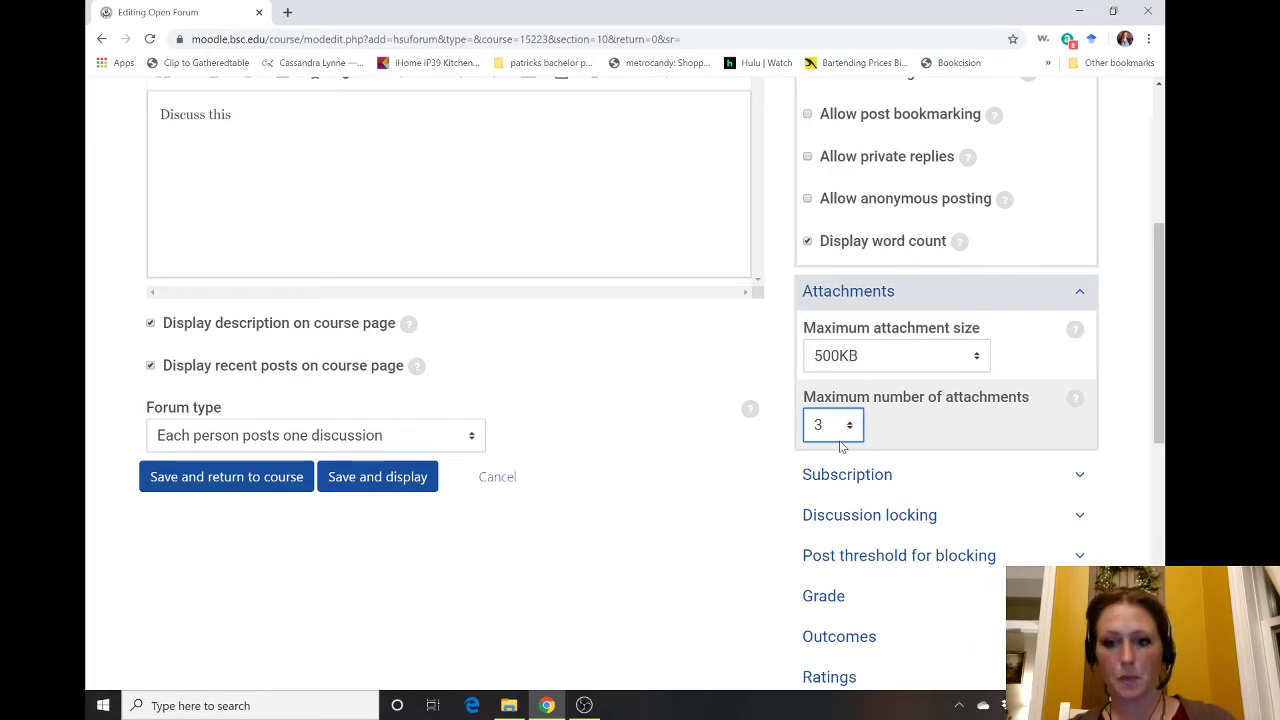
scroll(840, 447, "down", 1)
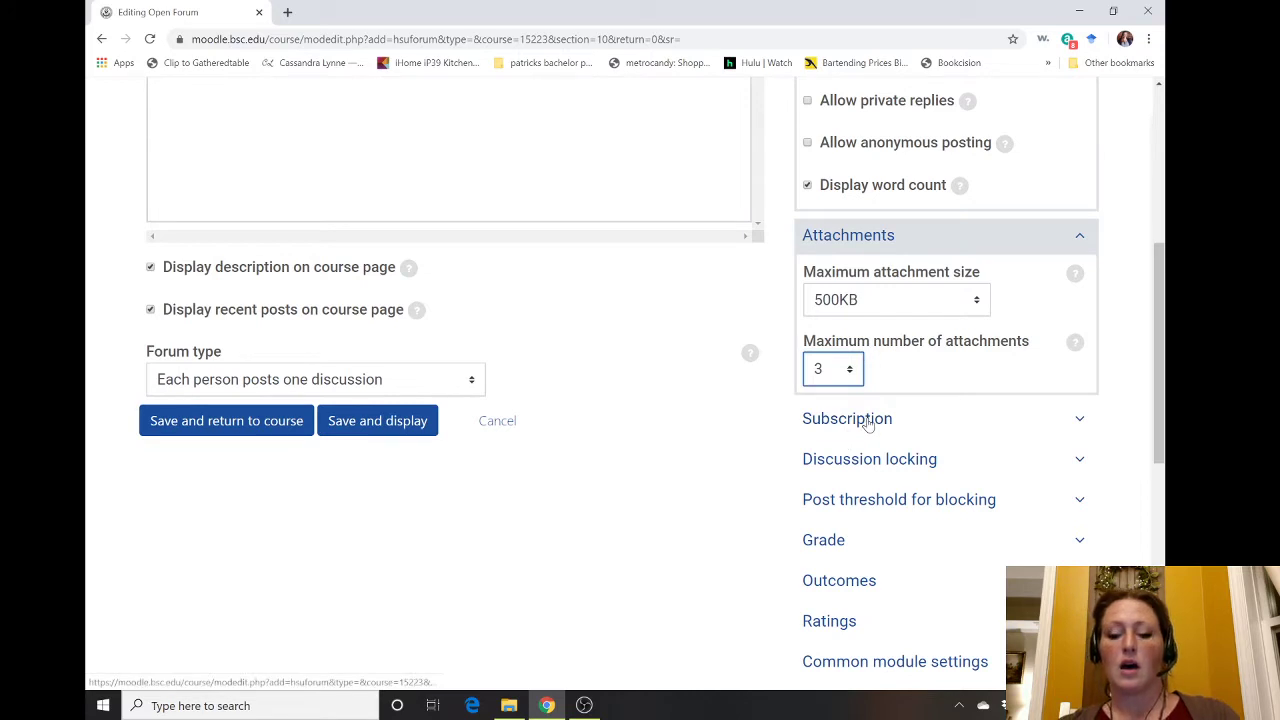
Keep the forum's subscription mode at Optional subscription.
left_click(868, 424)
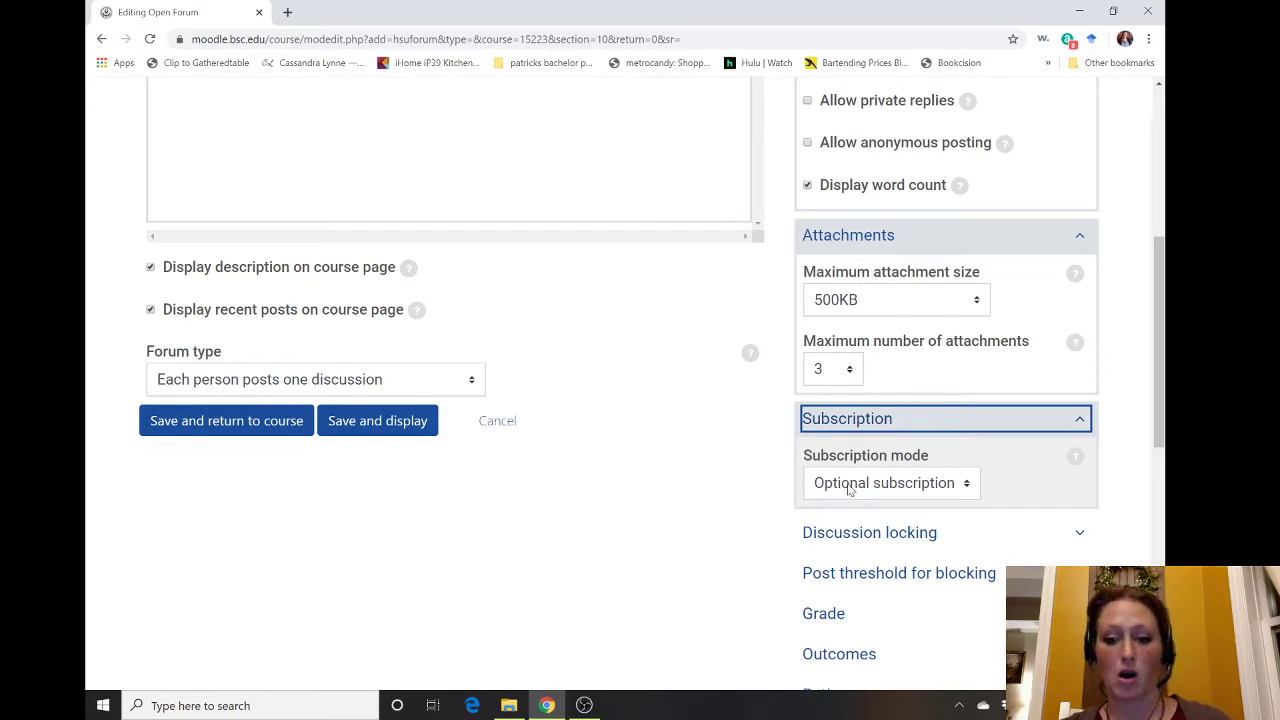
left_click(848, 484)
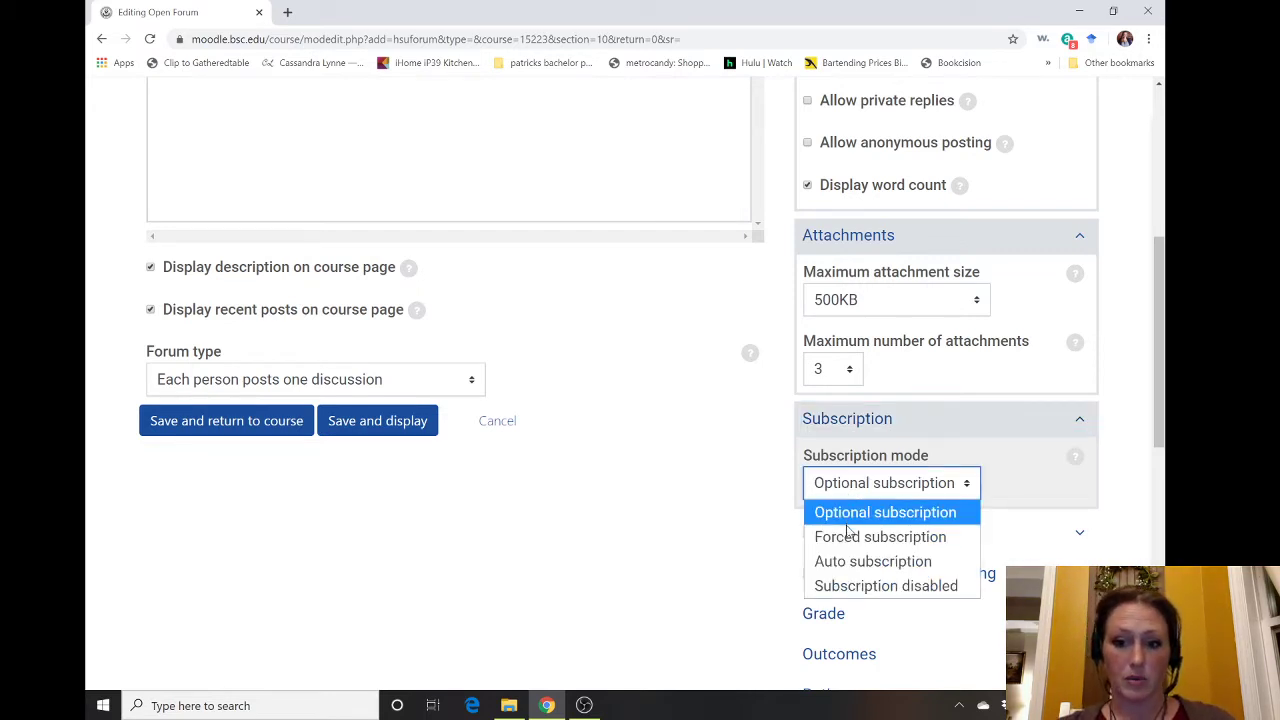
left_click(866, 470)
scroll(840, 525, "down", 1)
scroll(838, 527, "down", 2)
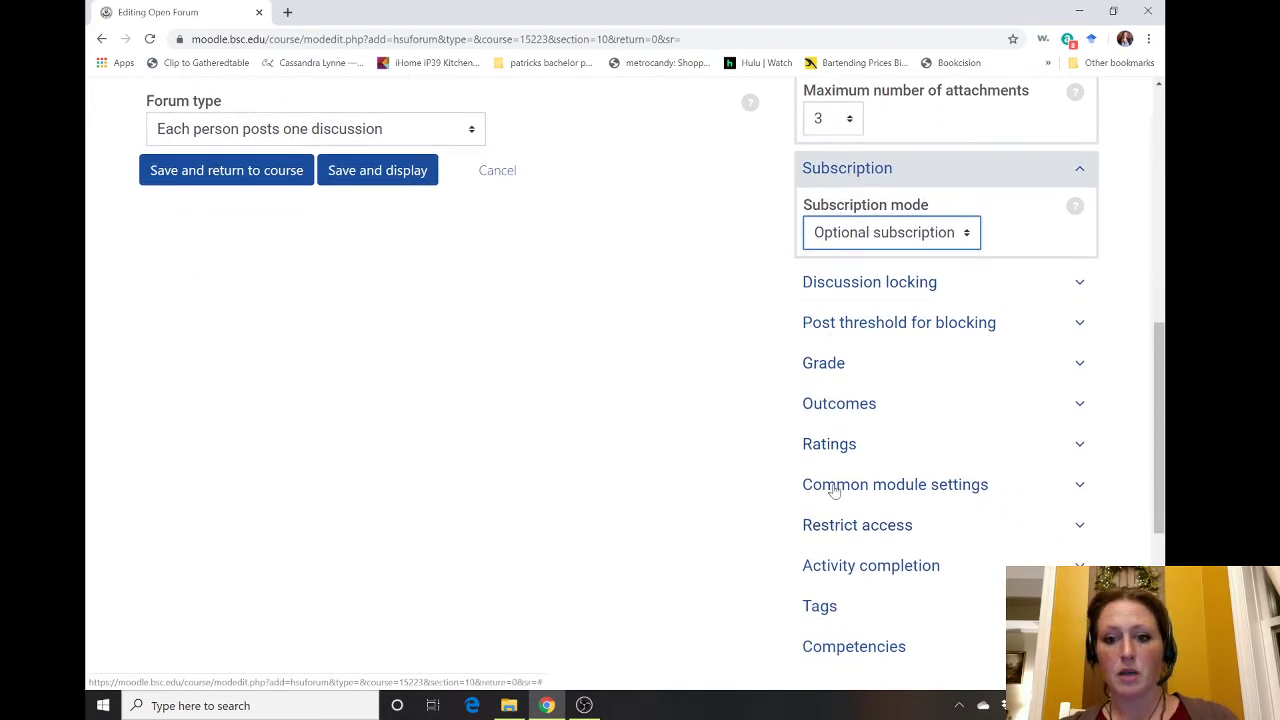
Make the forum manually graded in points with a maximum grade of 10.
left_click(828, 365)
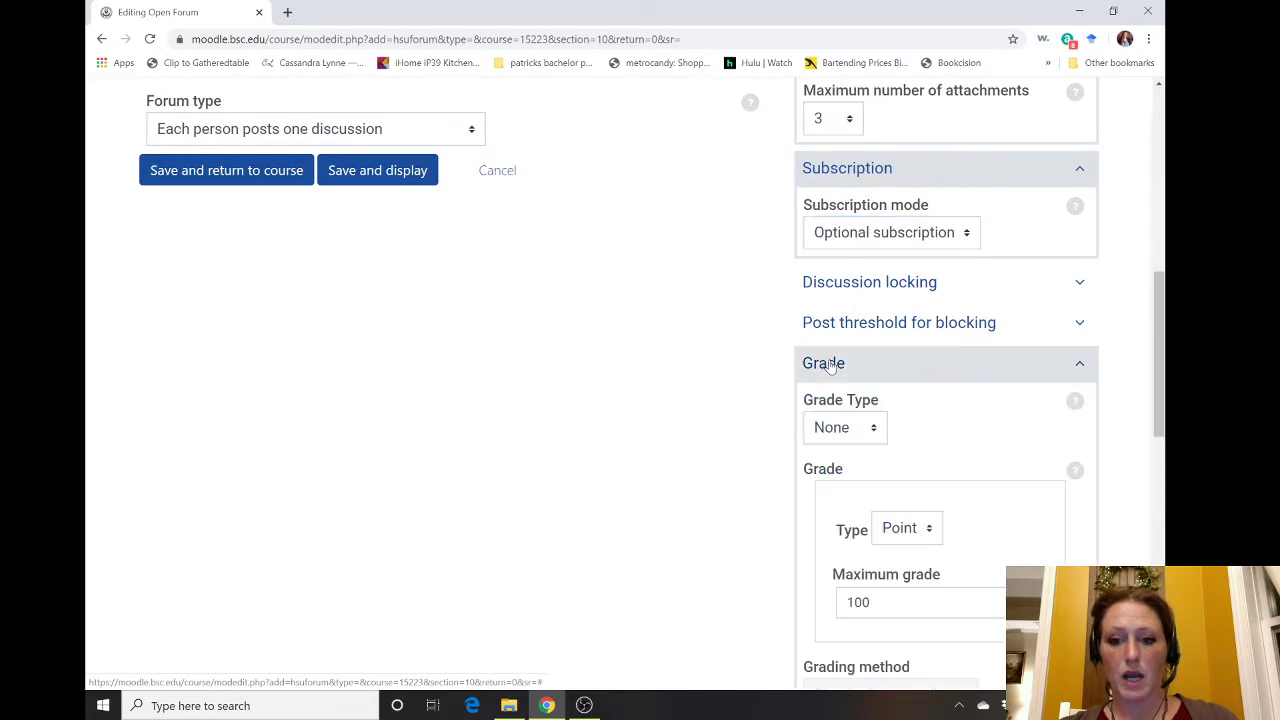
left_click(836, 428)
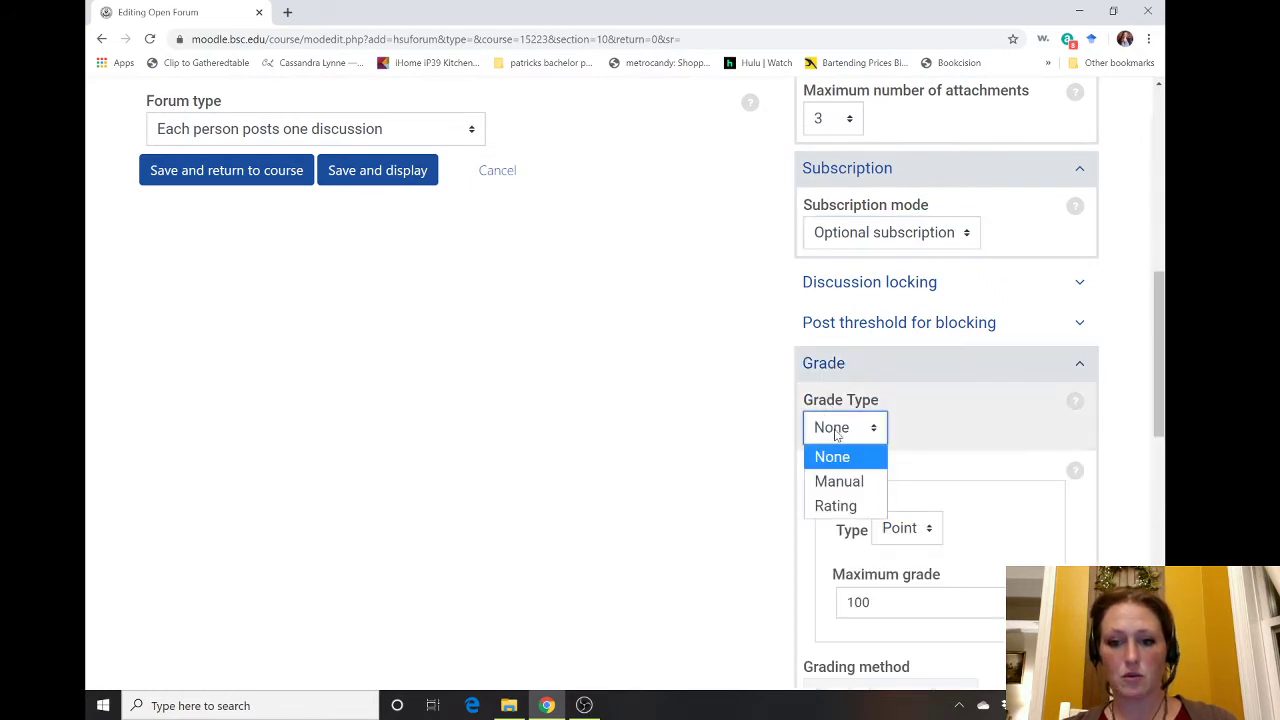
left_click(853, 488)
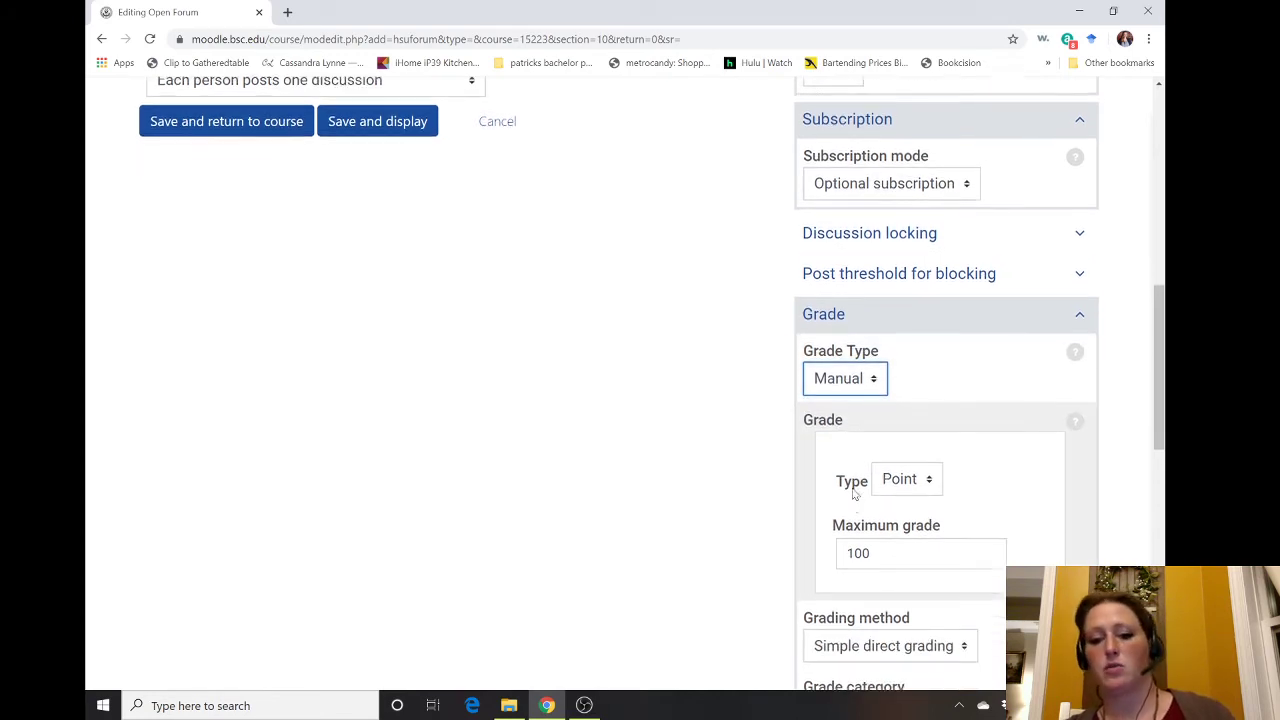
scroll(853, 494, "down", 1)
left_click(892, 448)
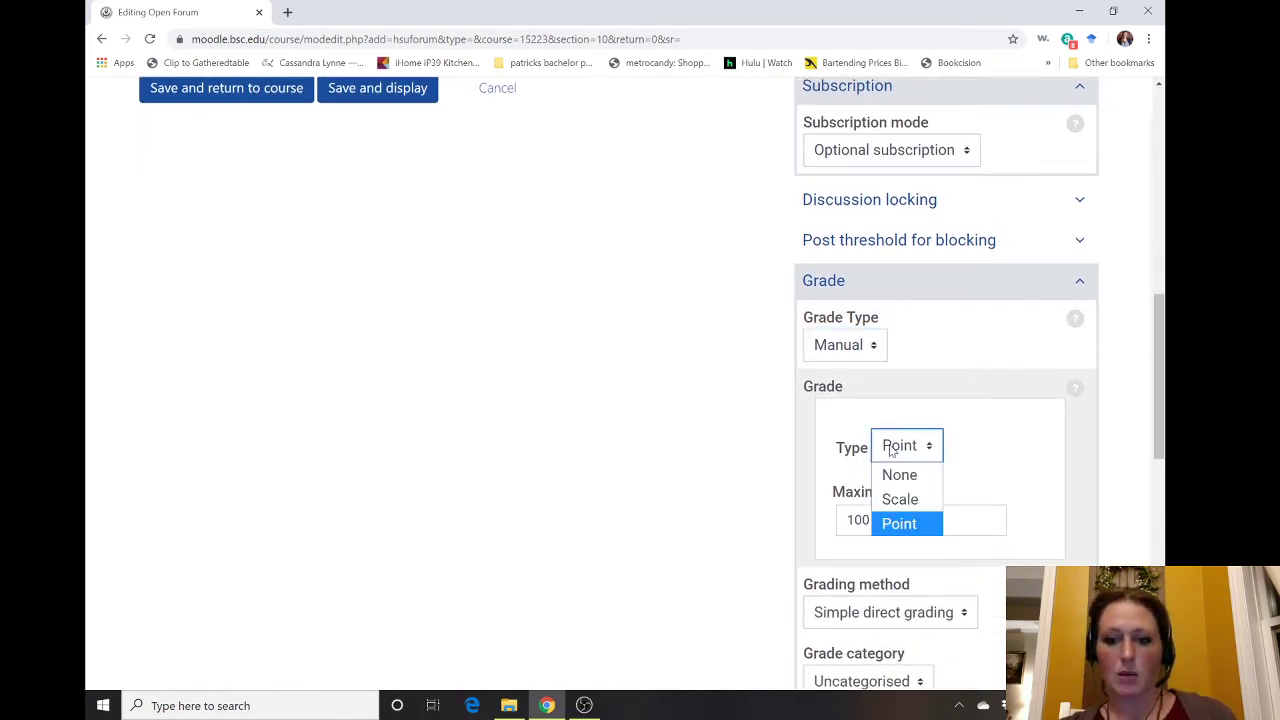
left_click(860, 520)
left_click_drag(872, 520, 803, 534)
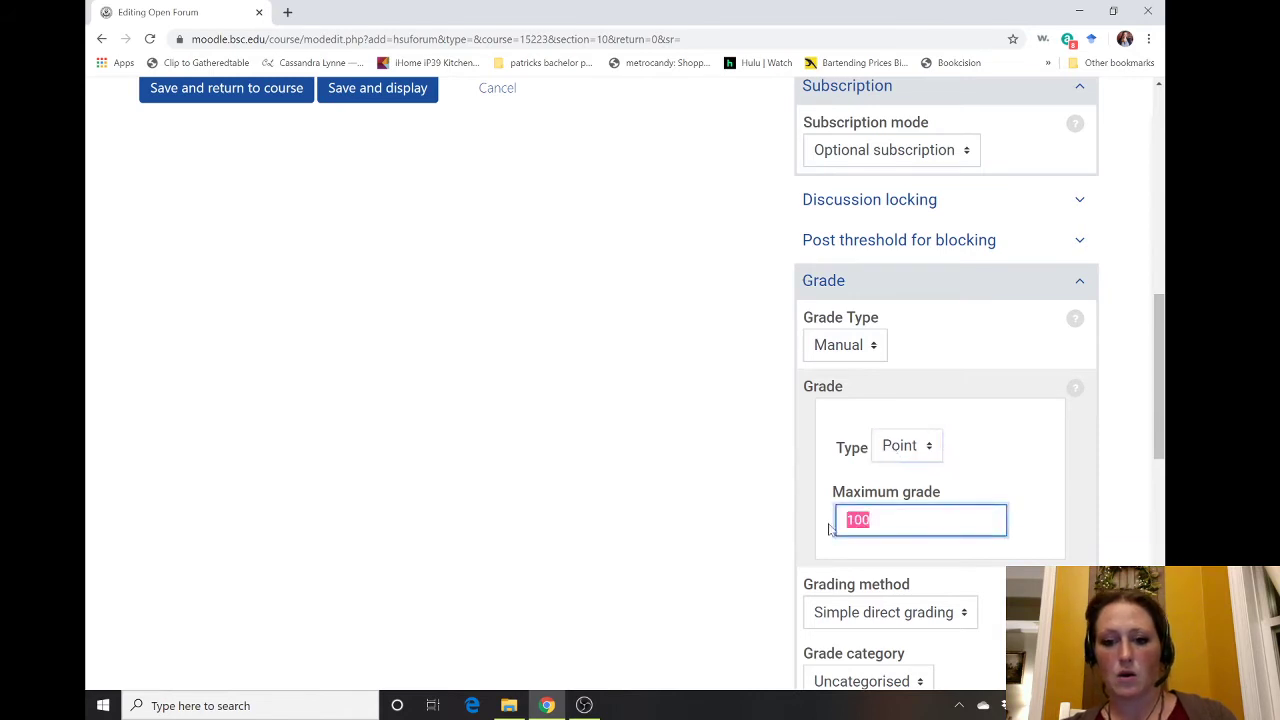
type("10")
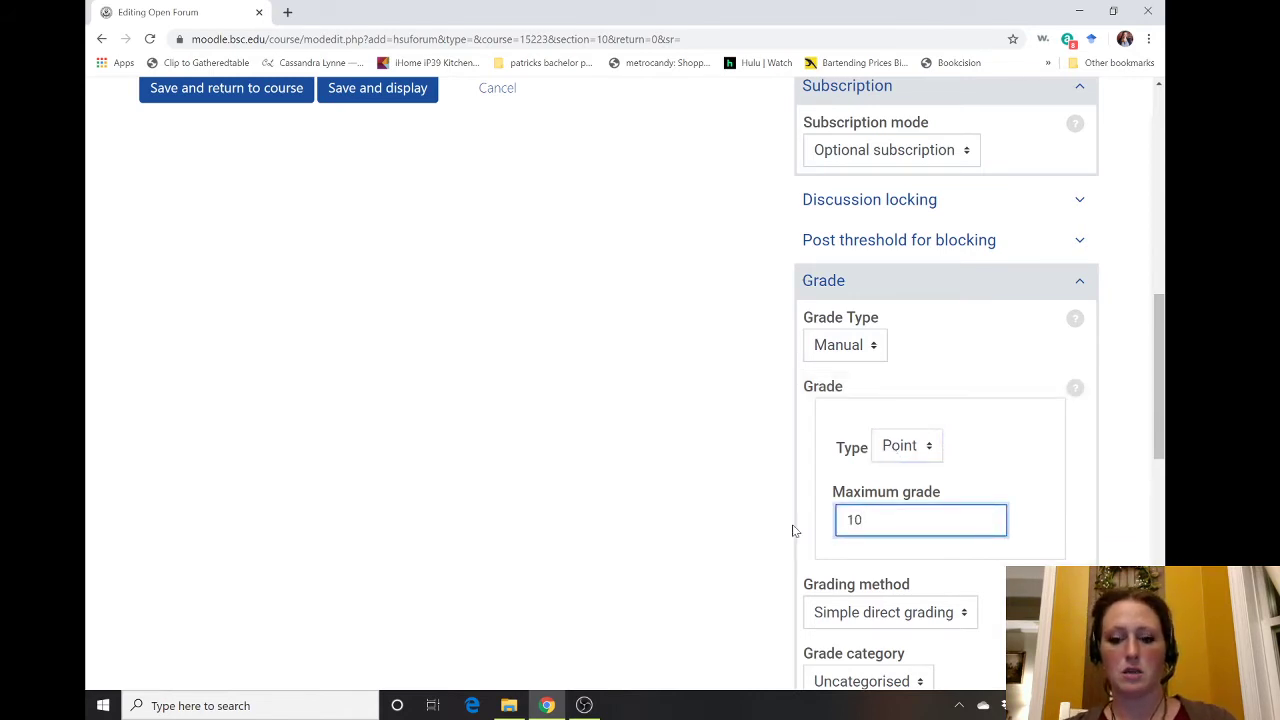
left_click(774, 521)
Keep simple direct grading and the Uncategorised grade category.
scroll(773, 521, "down", 2)
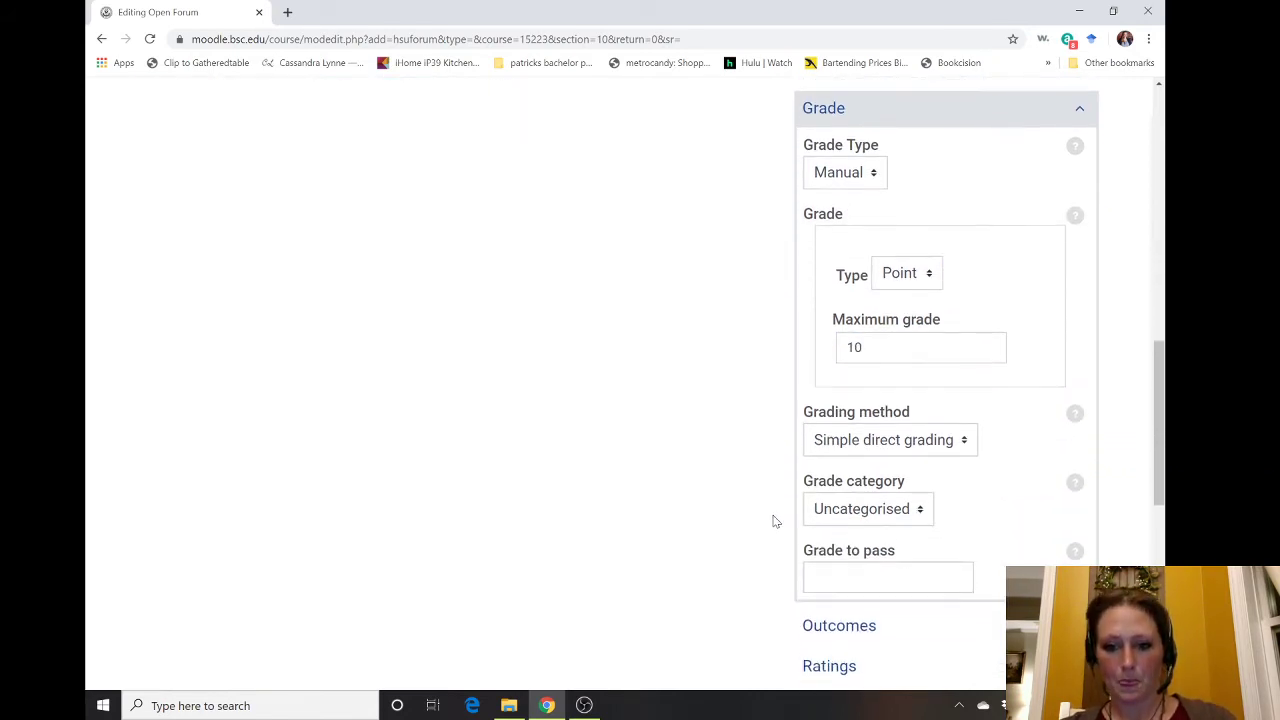
left_click(883, 441)
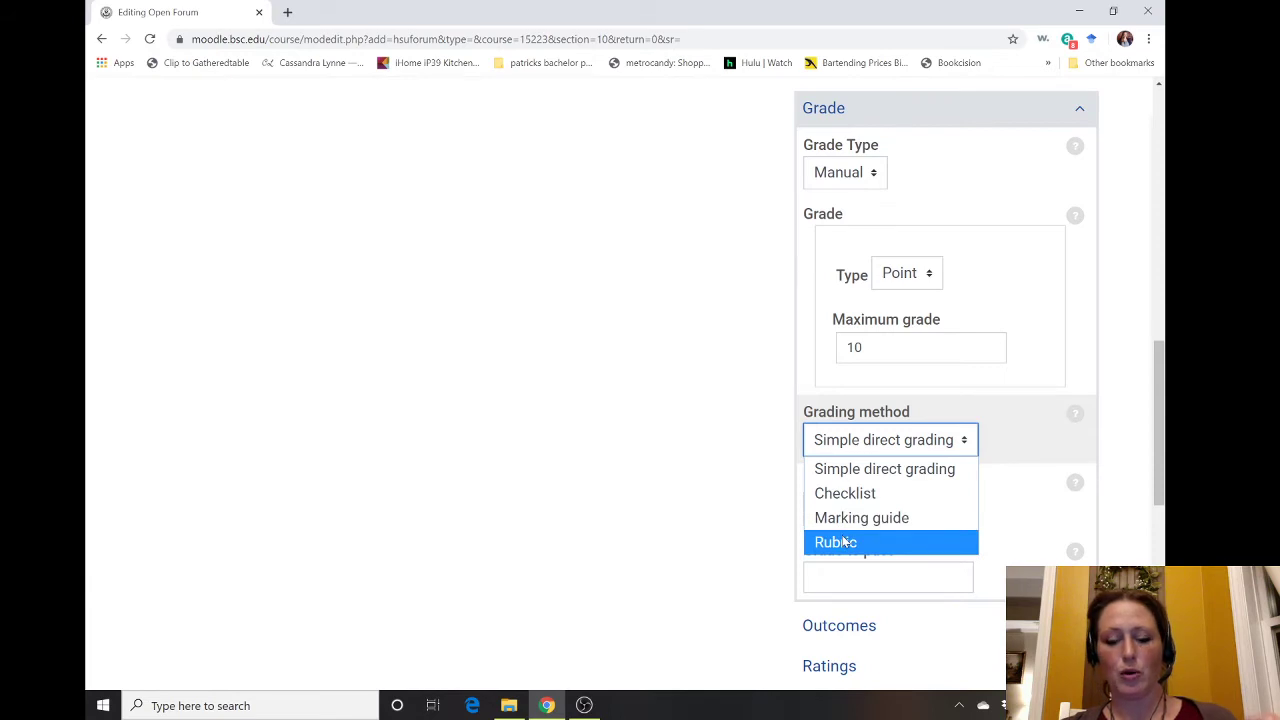
left_click(855, 472)
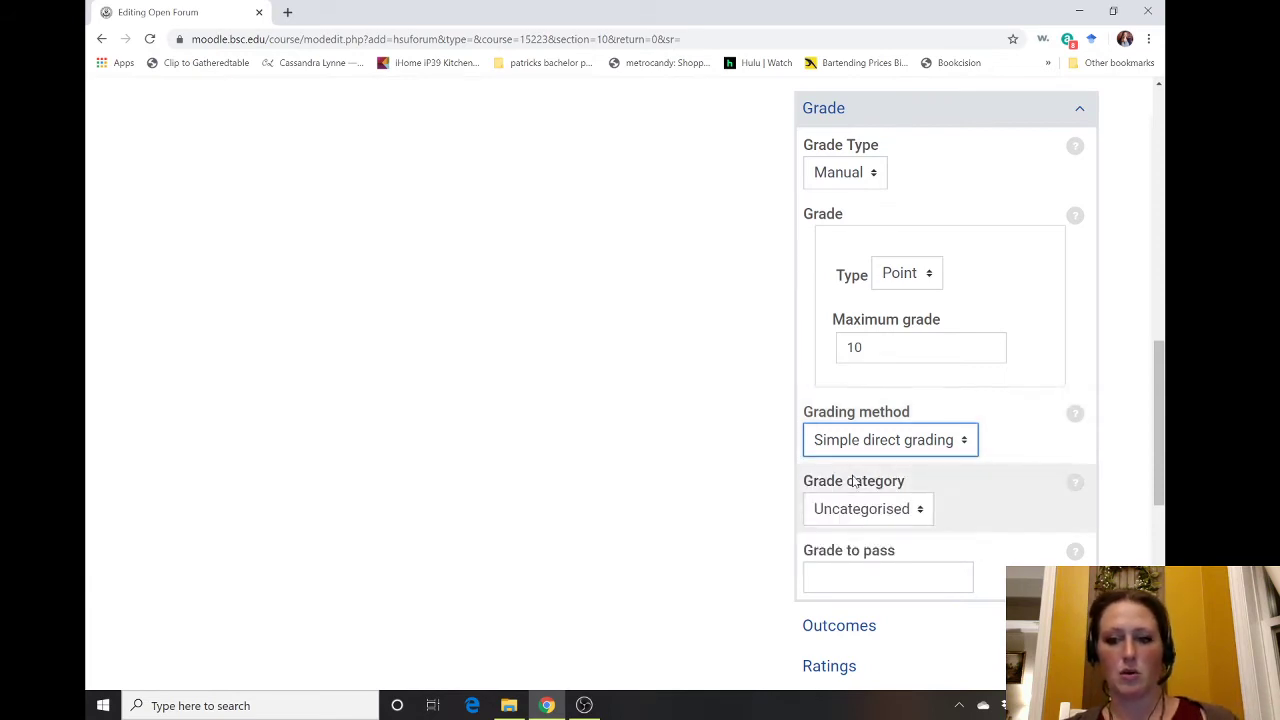
left_click(1075, 414)
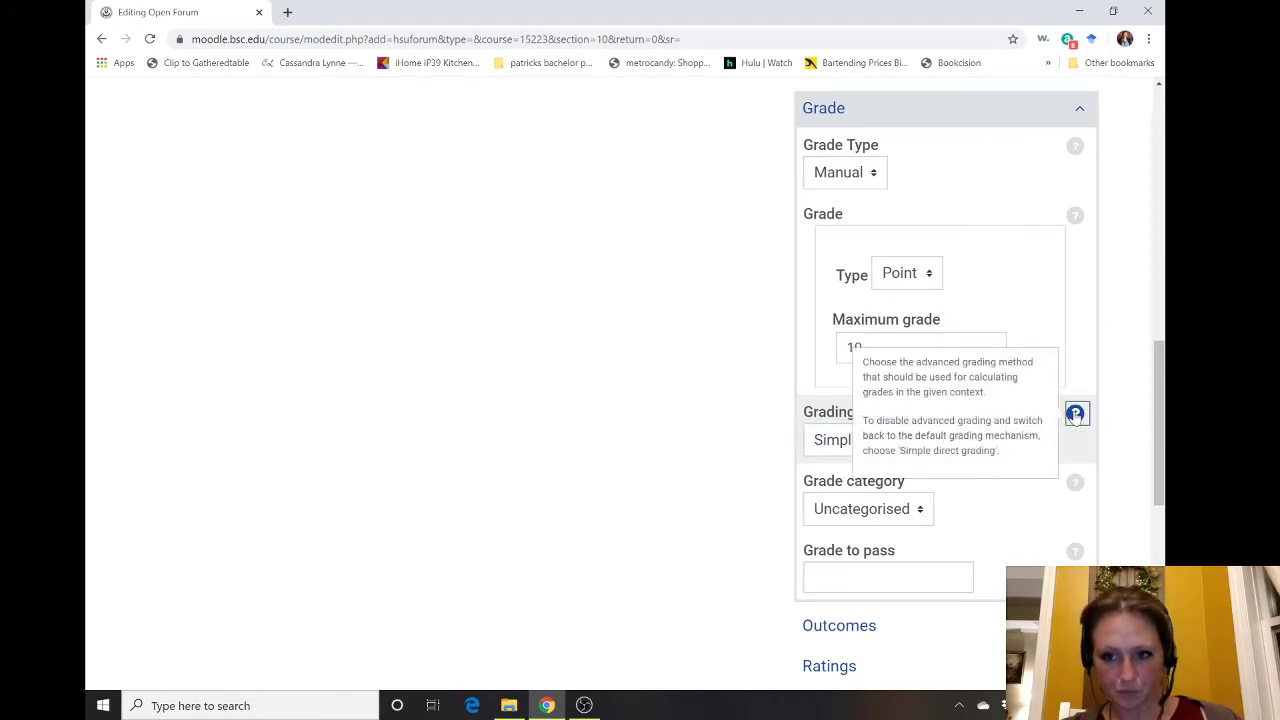
left_click(624, 475)
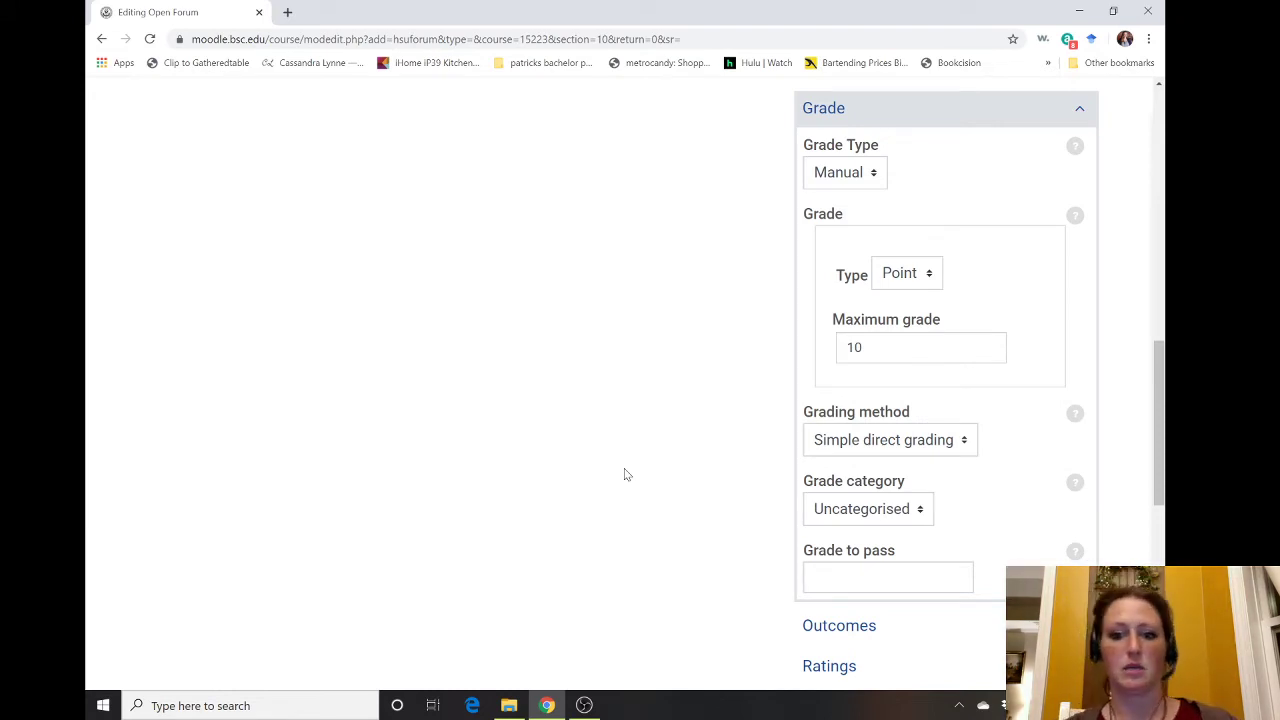
left_click(879, 514)
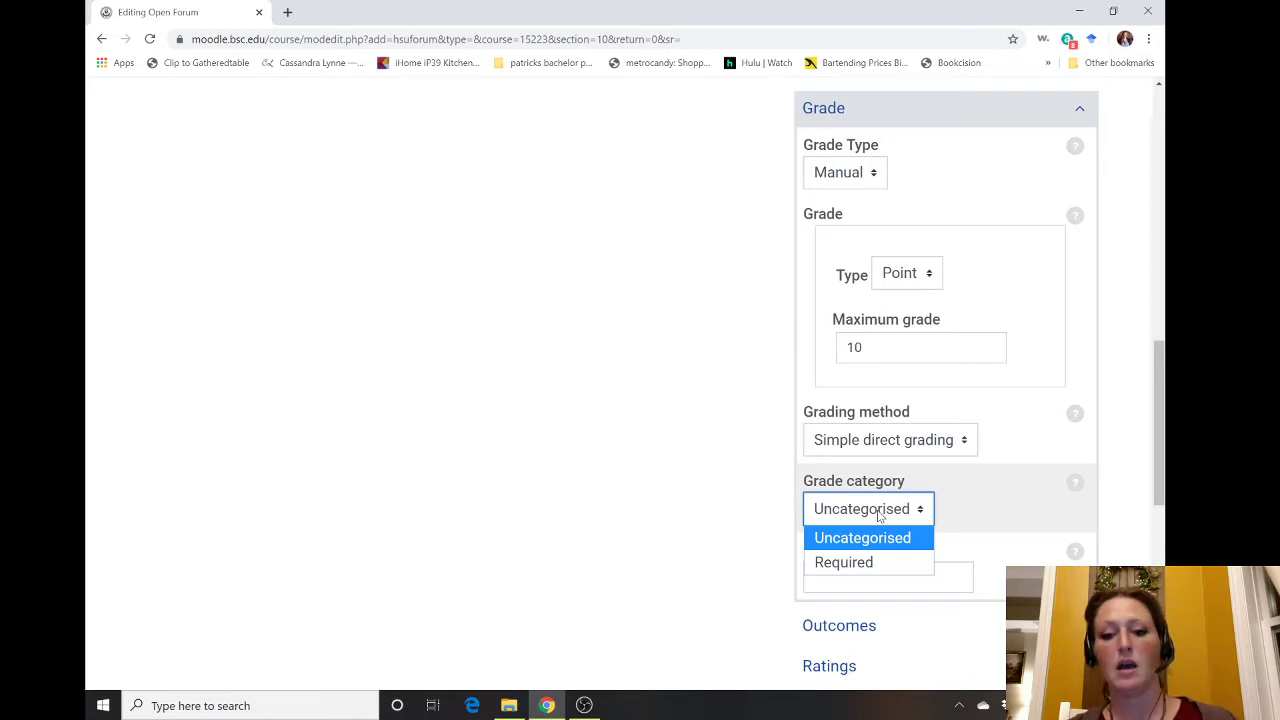
left_click(868, 539)
scroll(866, 541, "down", 1)
scroll(866, 541, "down", 3)
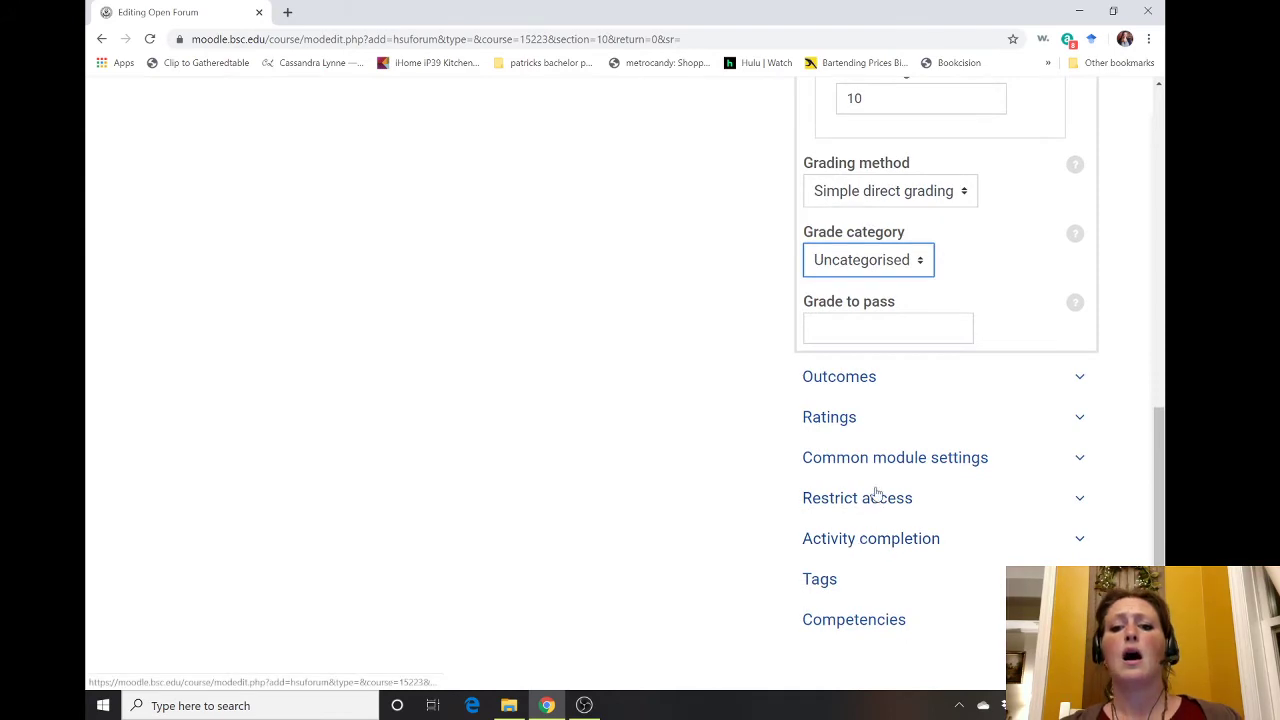
Add a Date restriction allowing access only until 20 March 2020, 00:00.
left_click(876, 497)
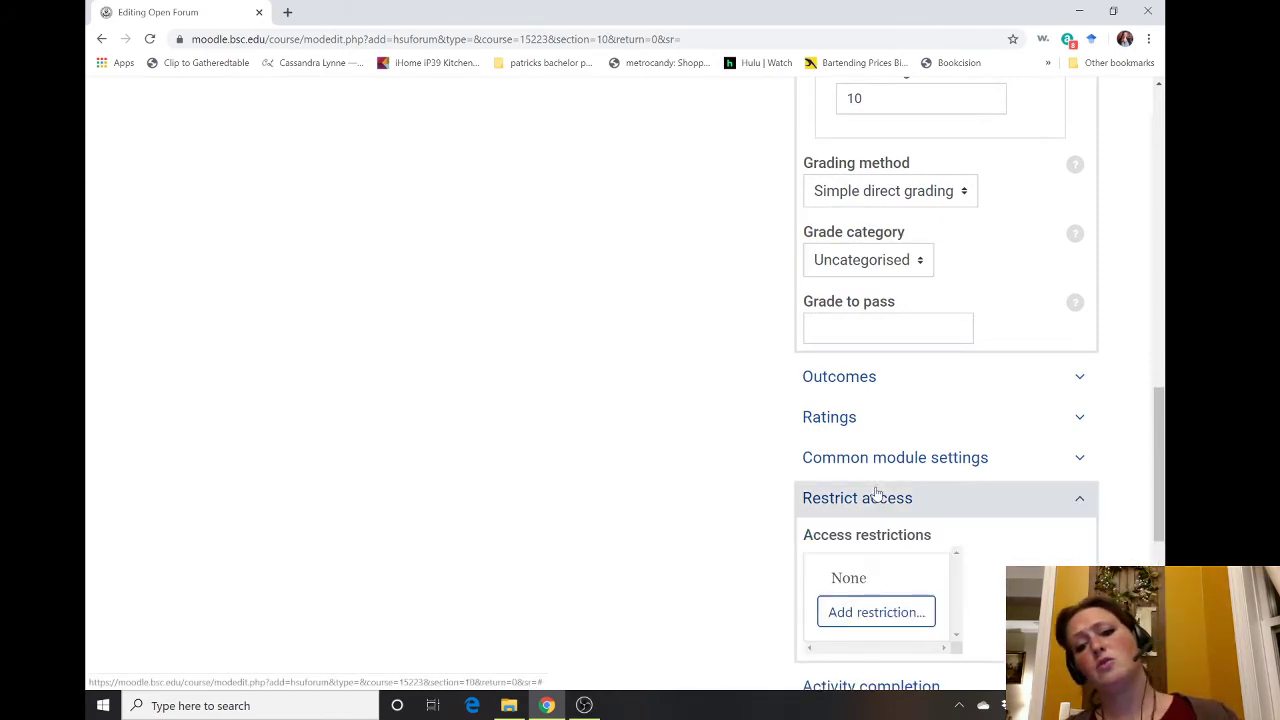
scroll(876, 493, "down", 1)
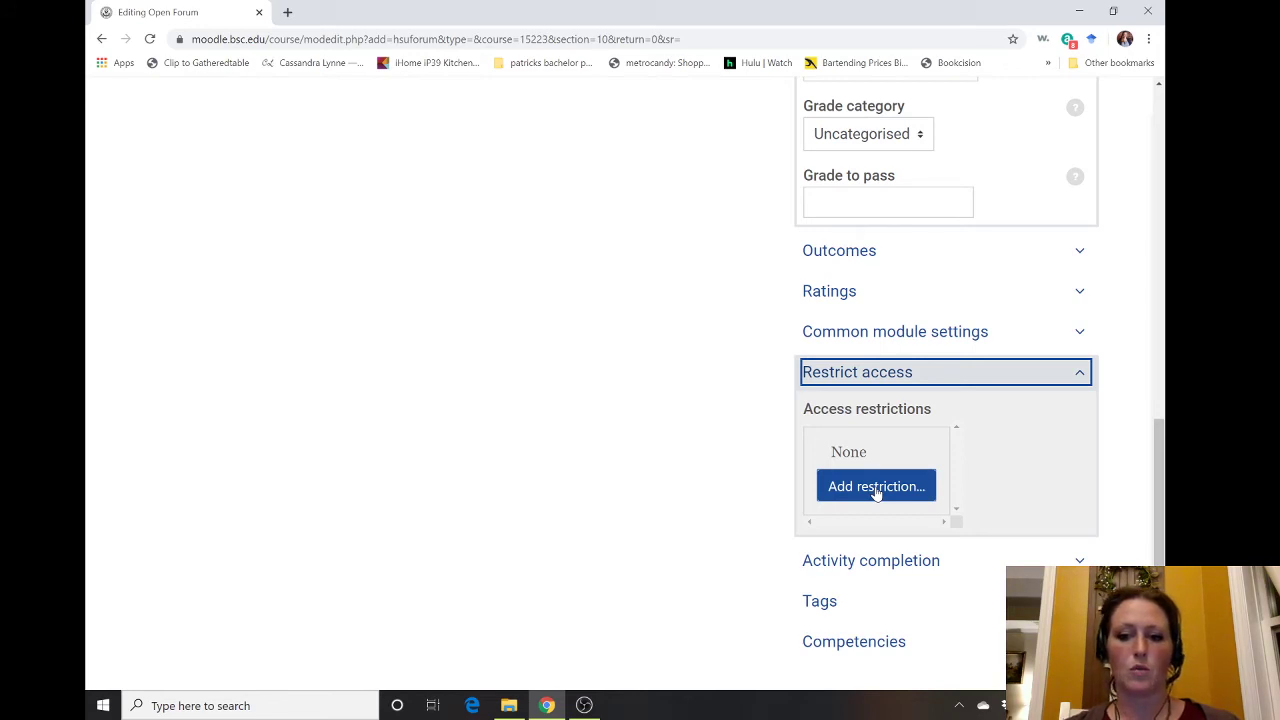
left_click(837, 491)
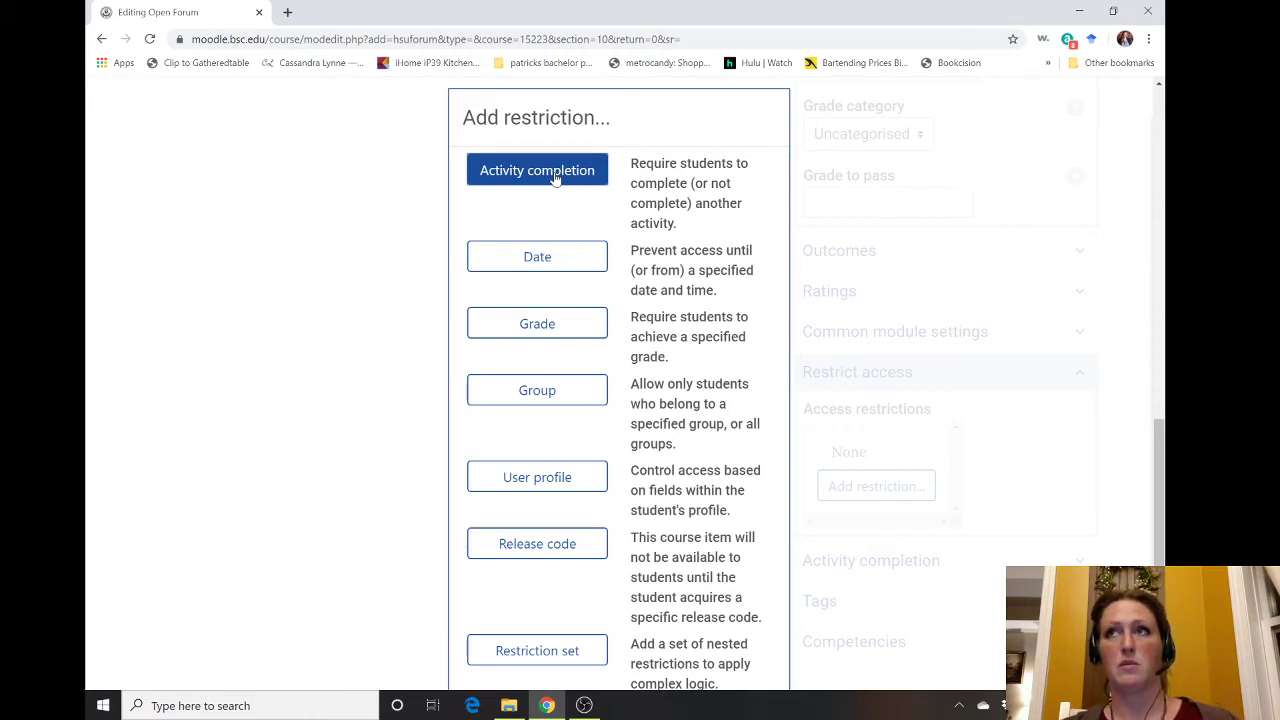
left_click(537, 257)
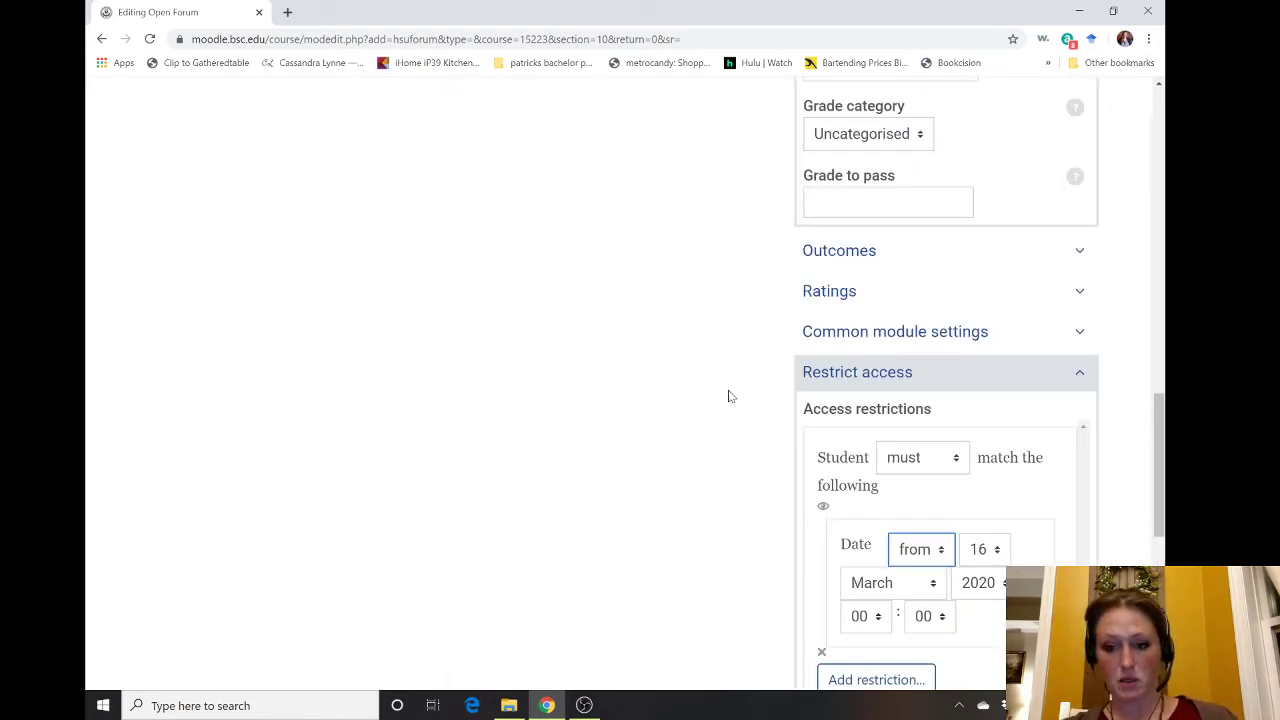
scroll(730, 397, "down", 2)
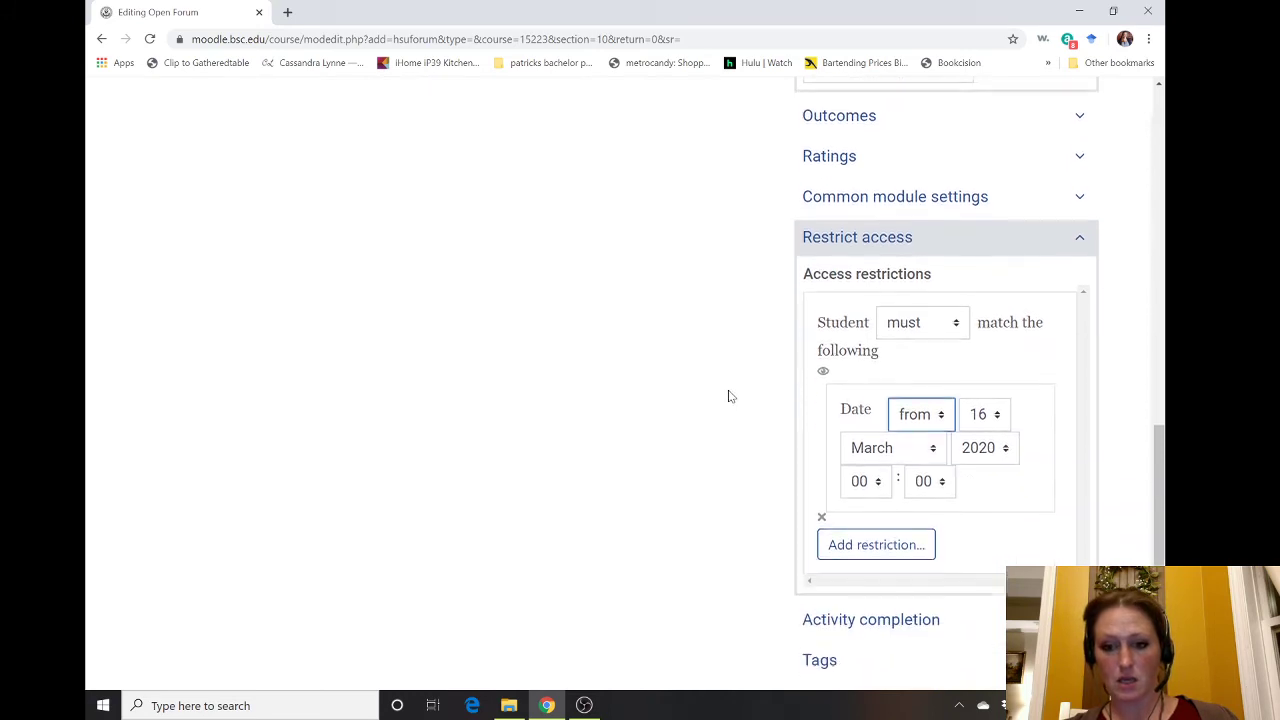
left_click(933, 408)
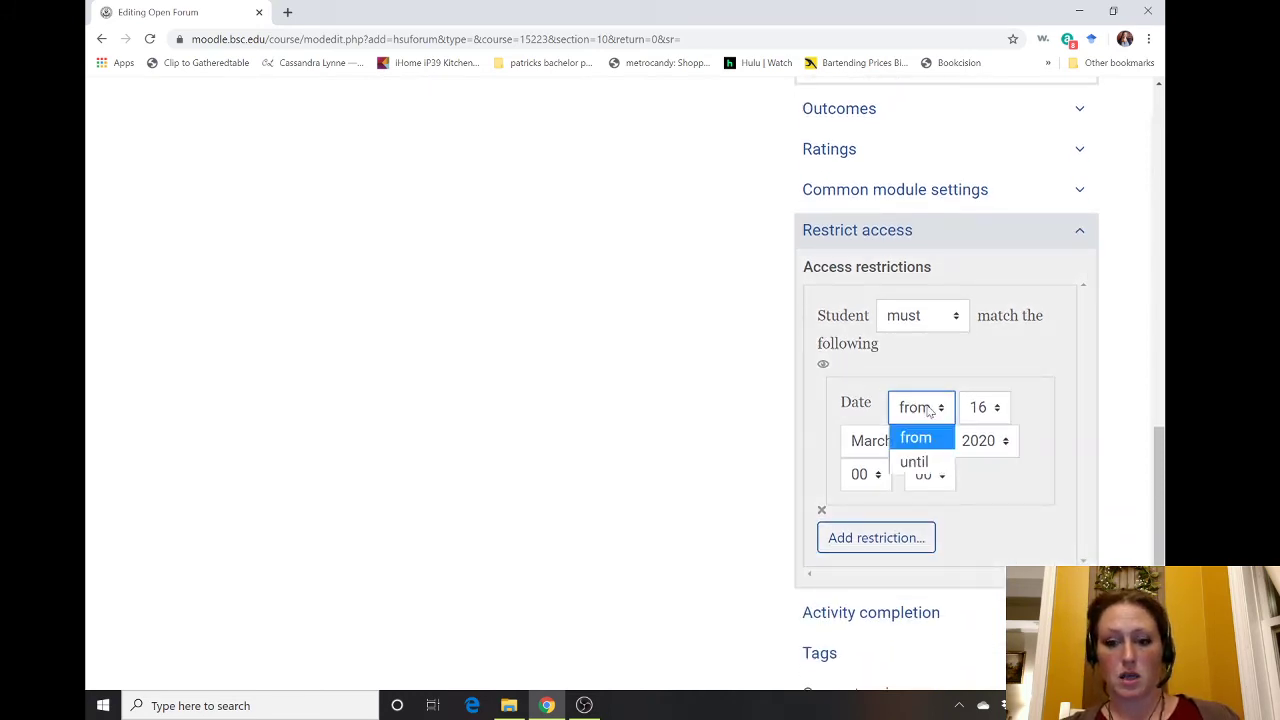
left_click(914, 462)
left_click(1004, 400)
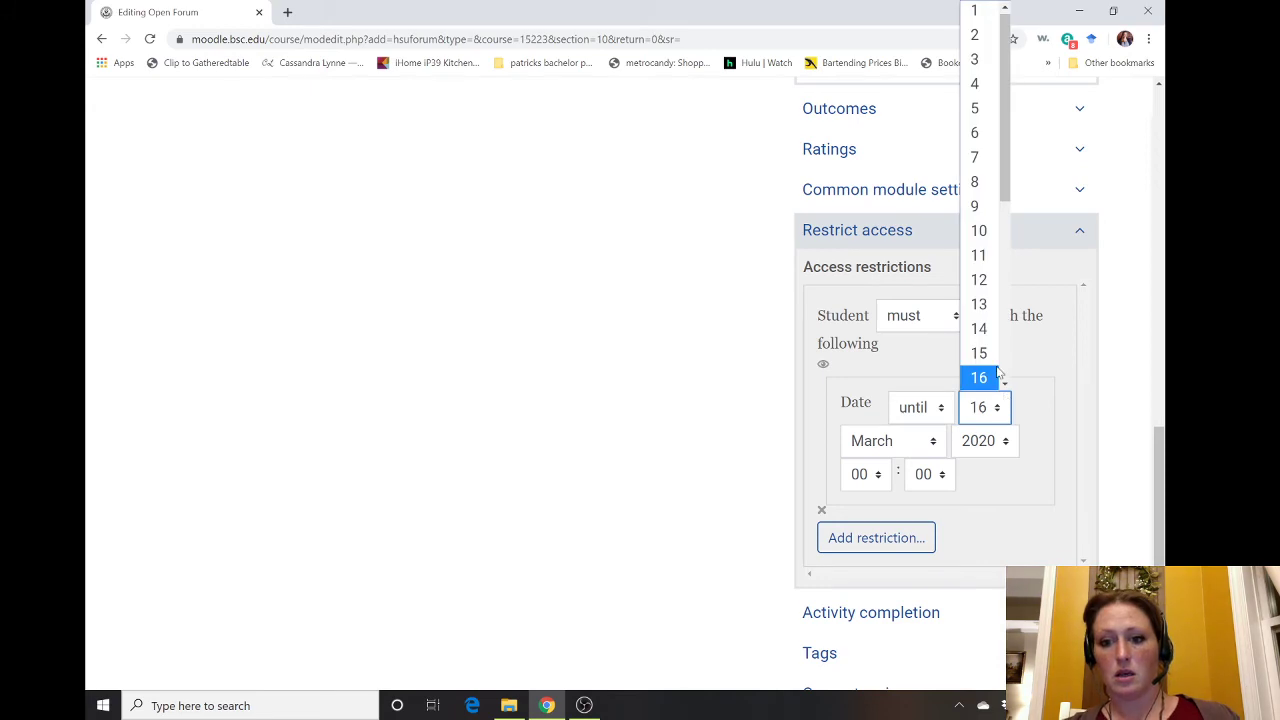
scroll(1000, 380, "down", 1)
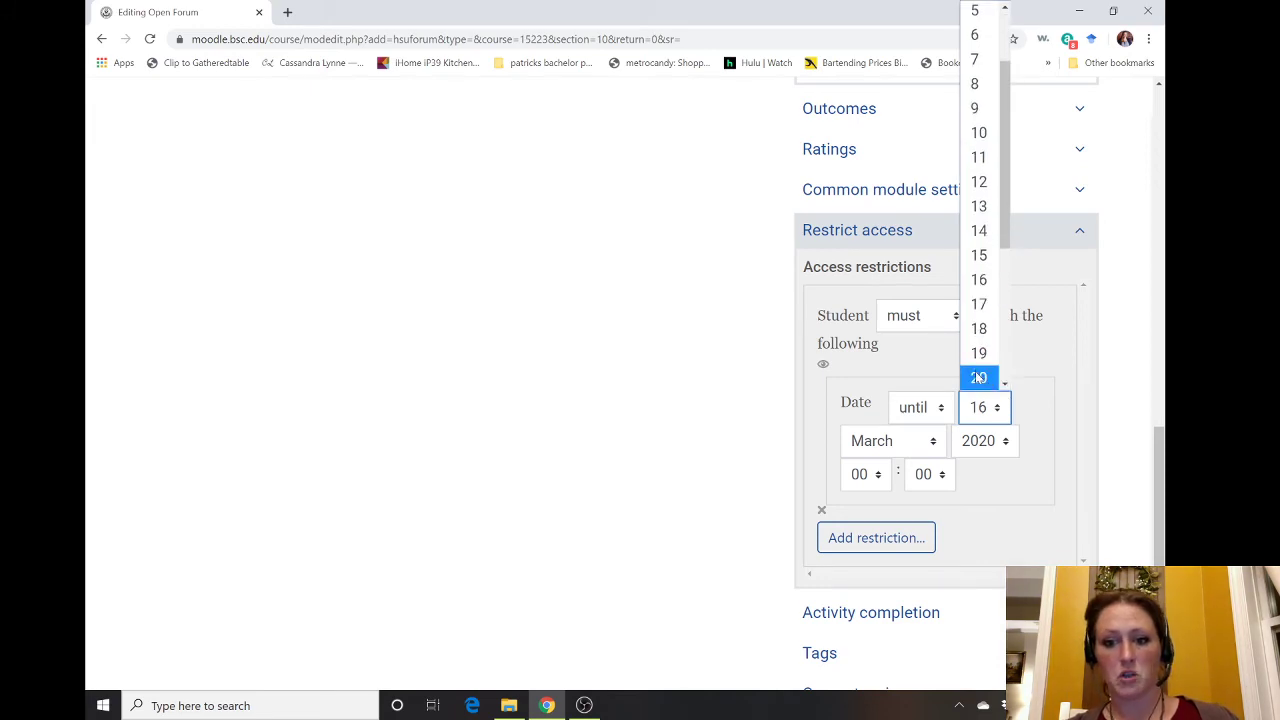
left_click(978, 377)
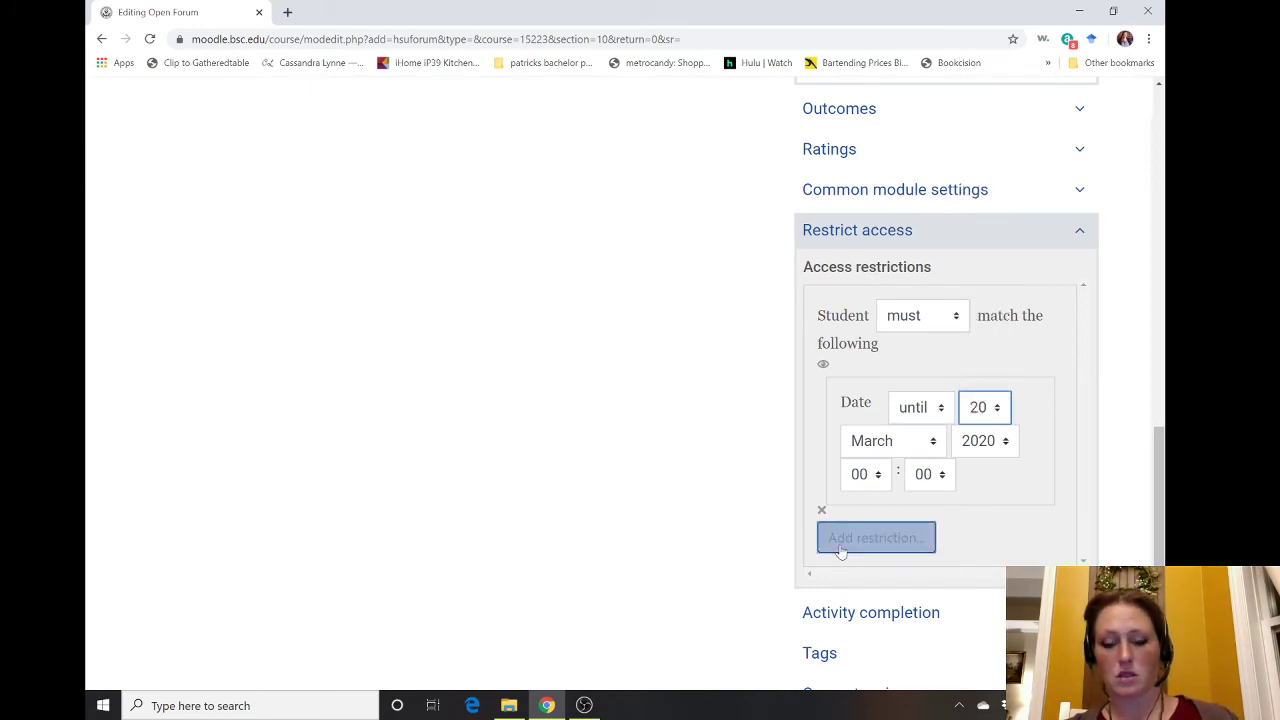
left_click(700, 527)
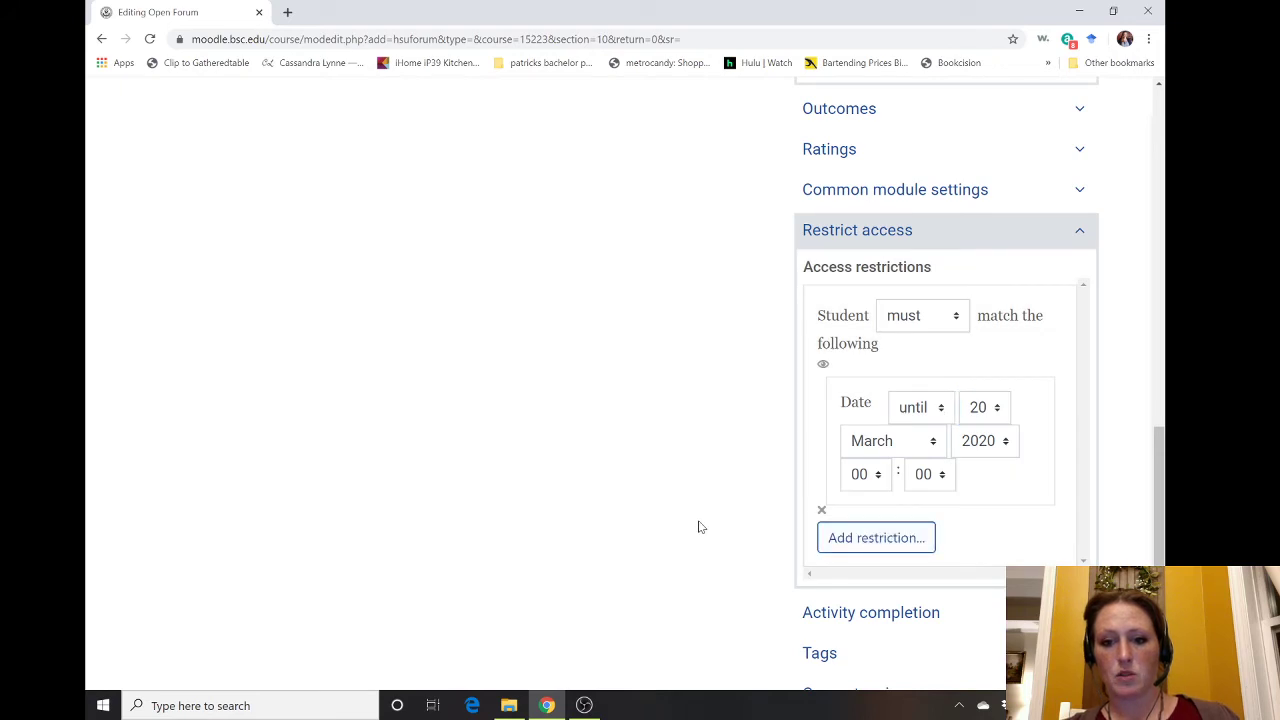
scroll(700, 527, "down", 1)
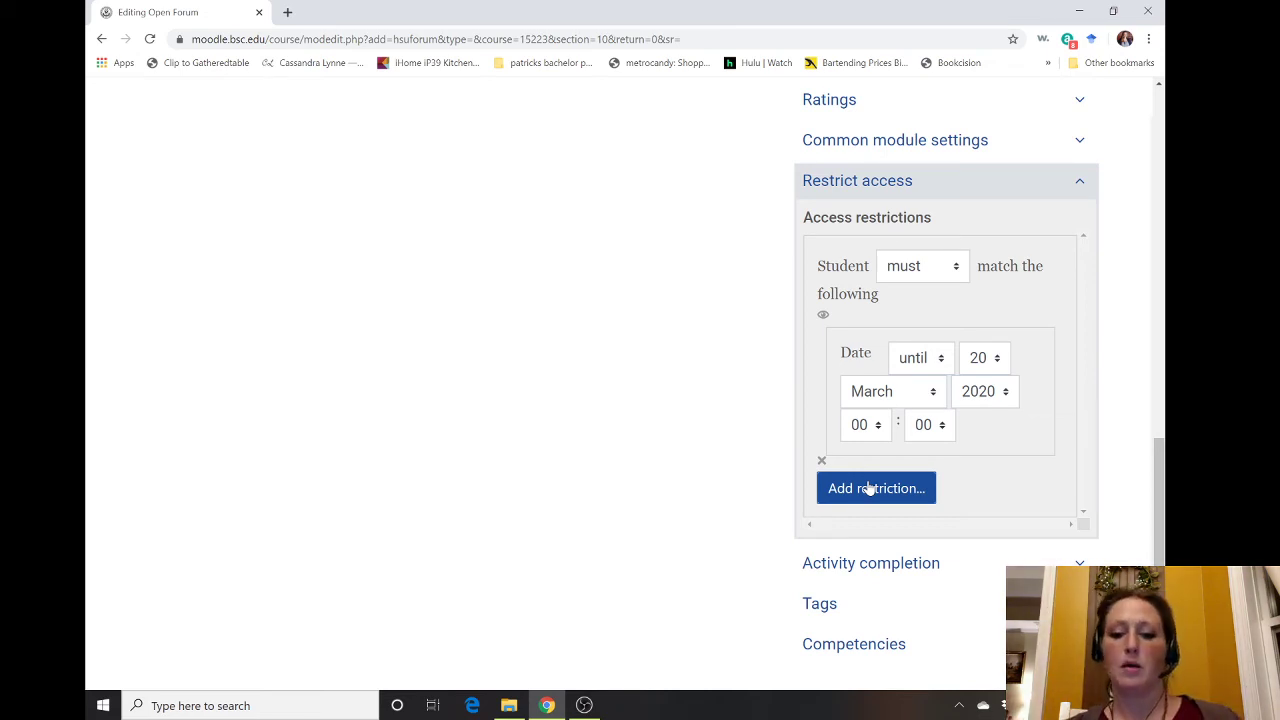
Check the Activity completion, Tags and Competencies sections, leaving them unchanged.
scroll(869, 488, "down", 3)
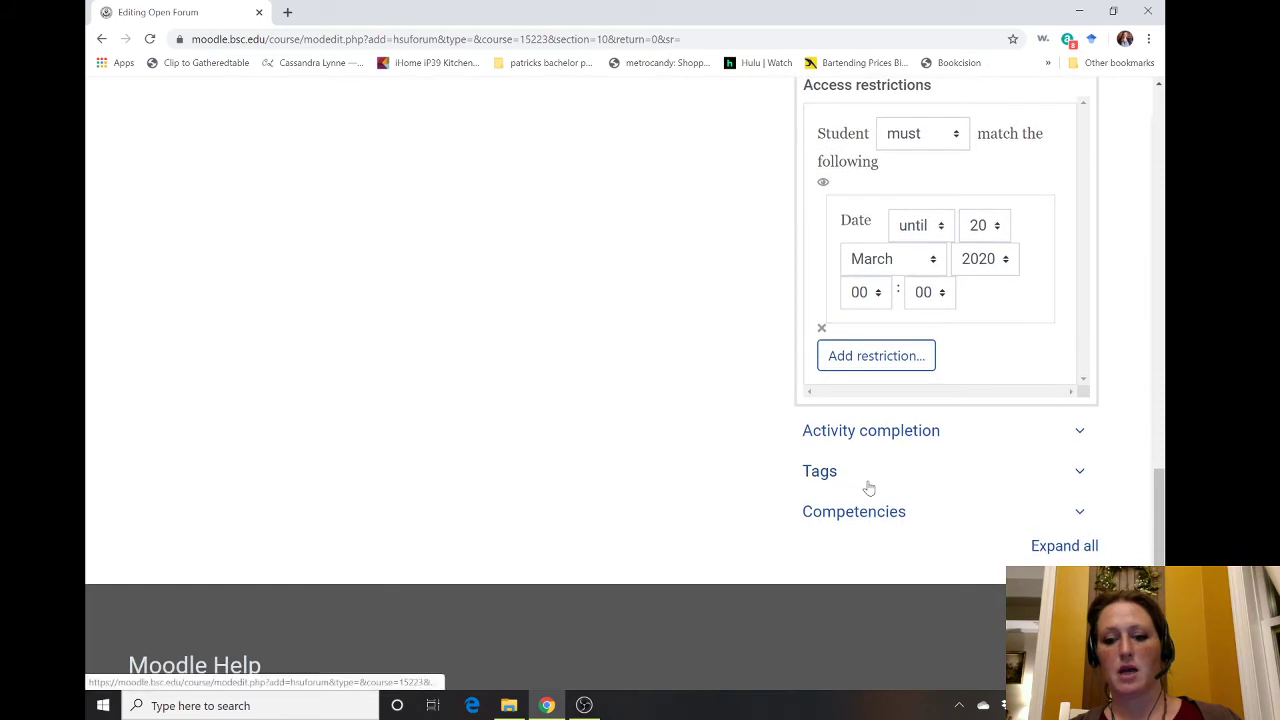
left_click(879, 440)
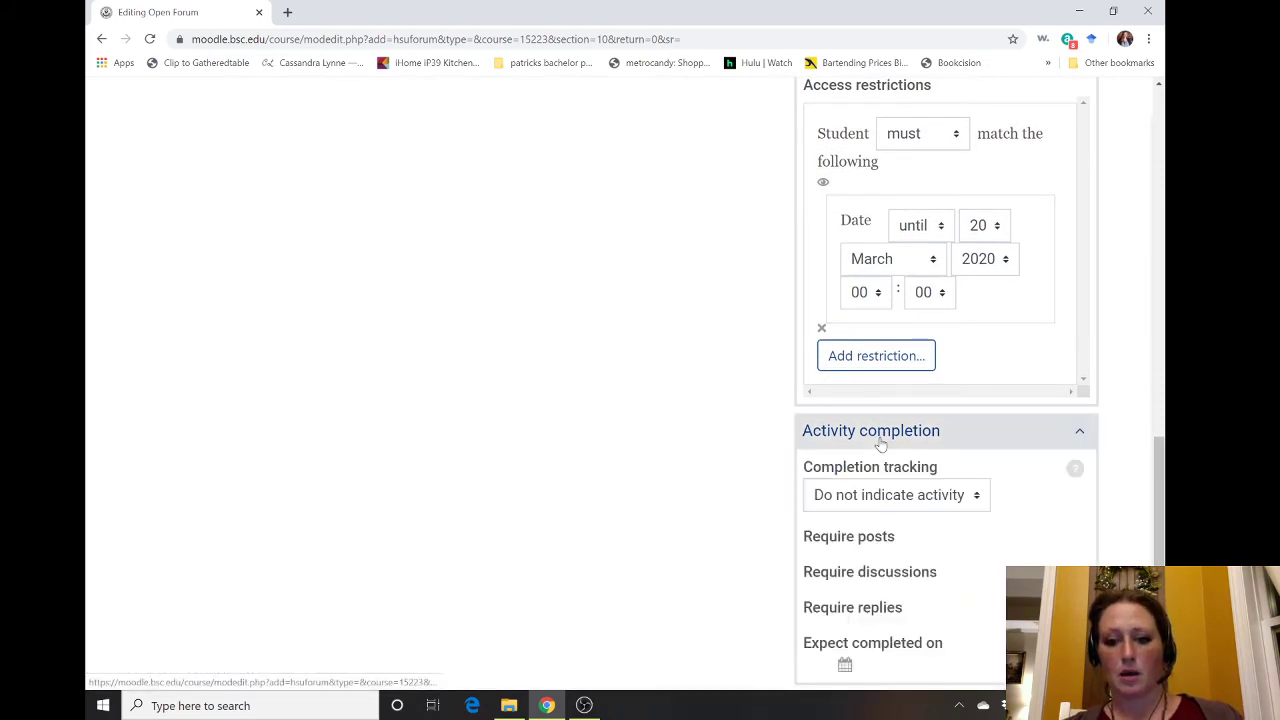
left_click(880, 440)
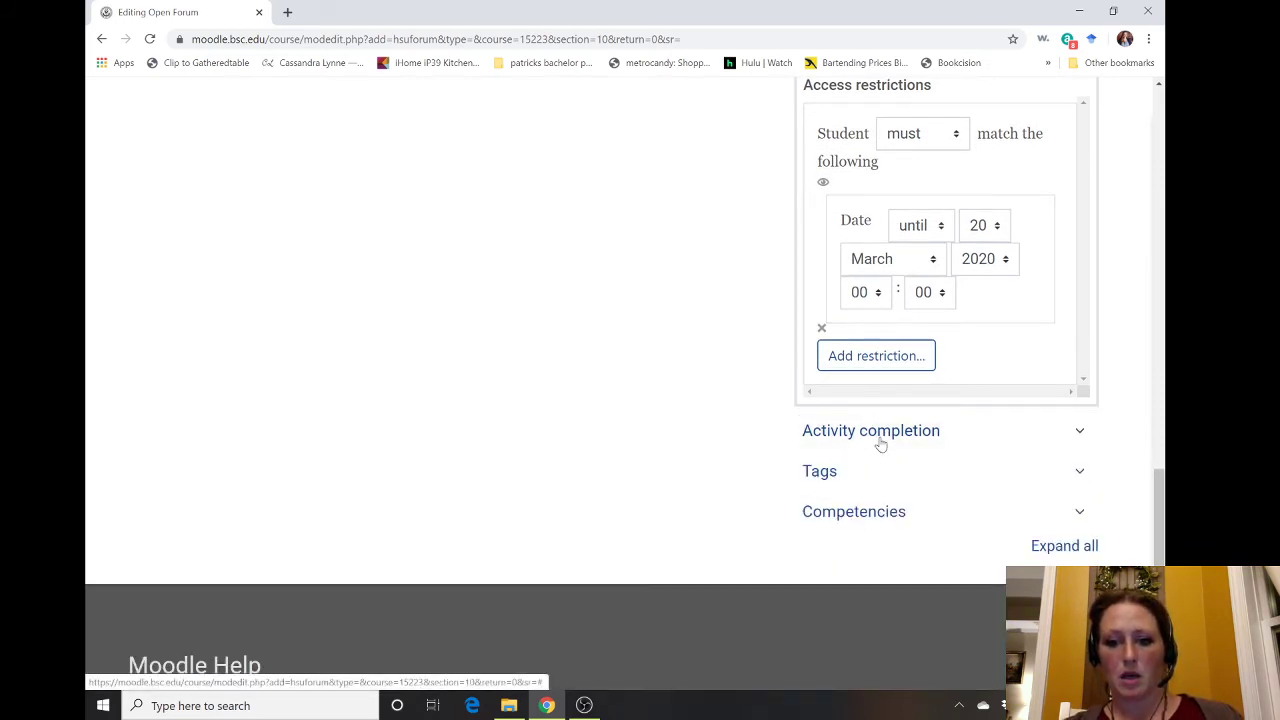
left_click(820, 476)
left_click(820, 476)
left_click(831, 516)
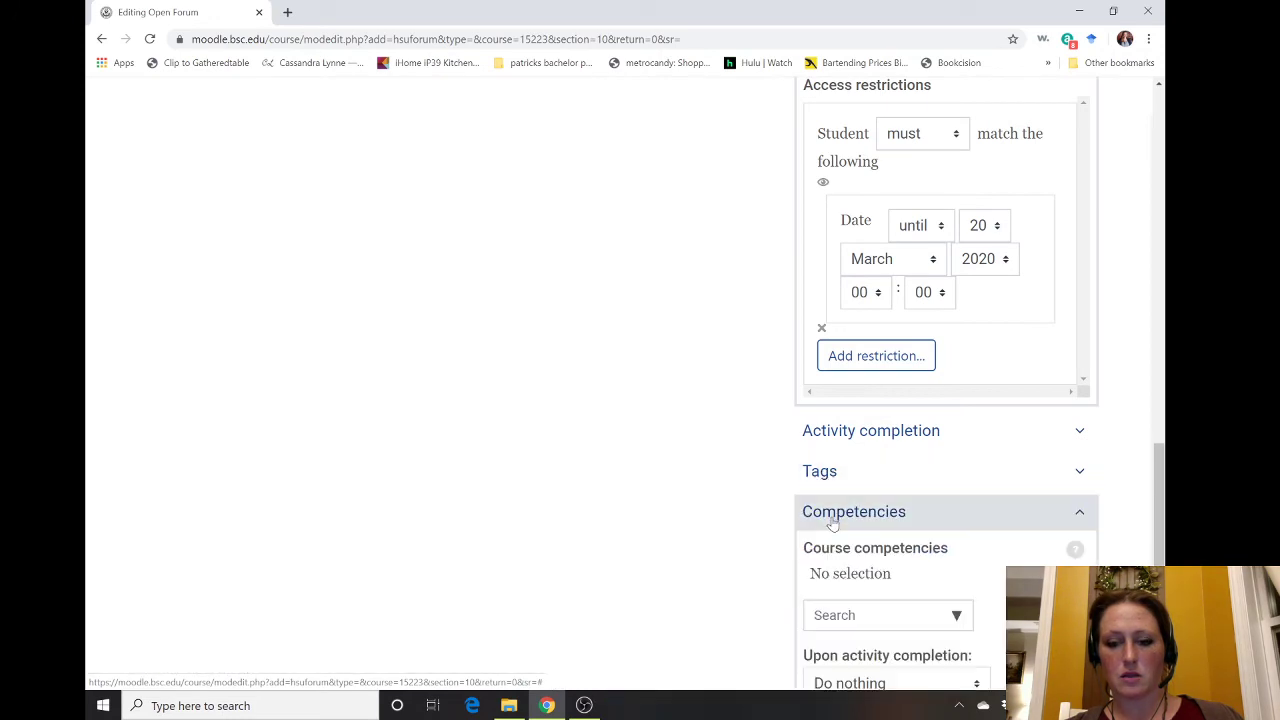
left_click(832, 517)
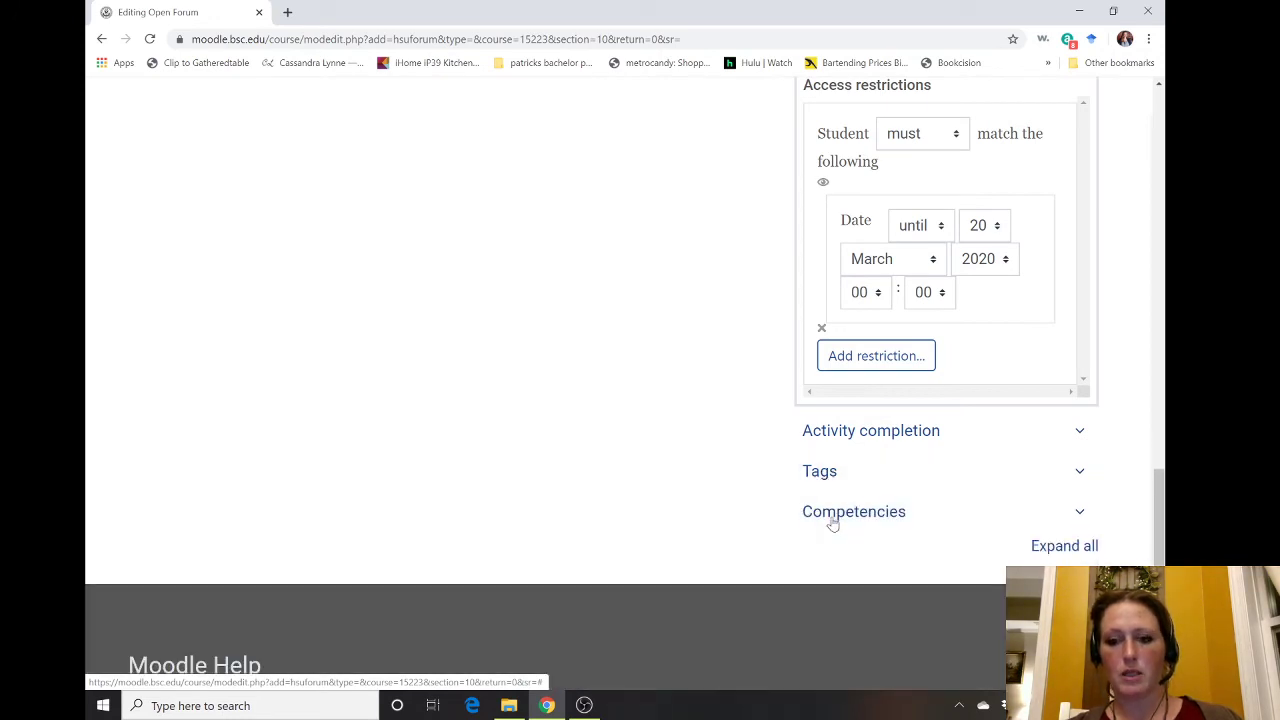
Review the form once more and choose Save and return to course.
scroll(833, 522, "up", 10)
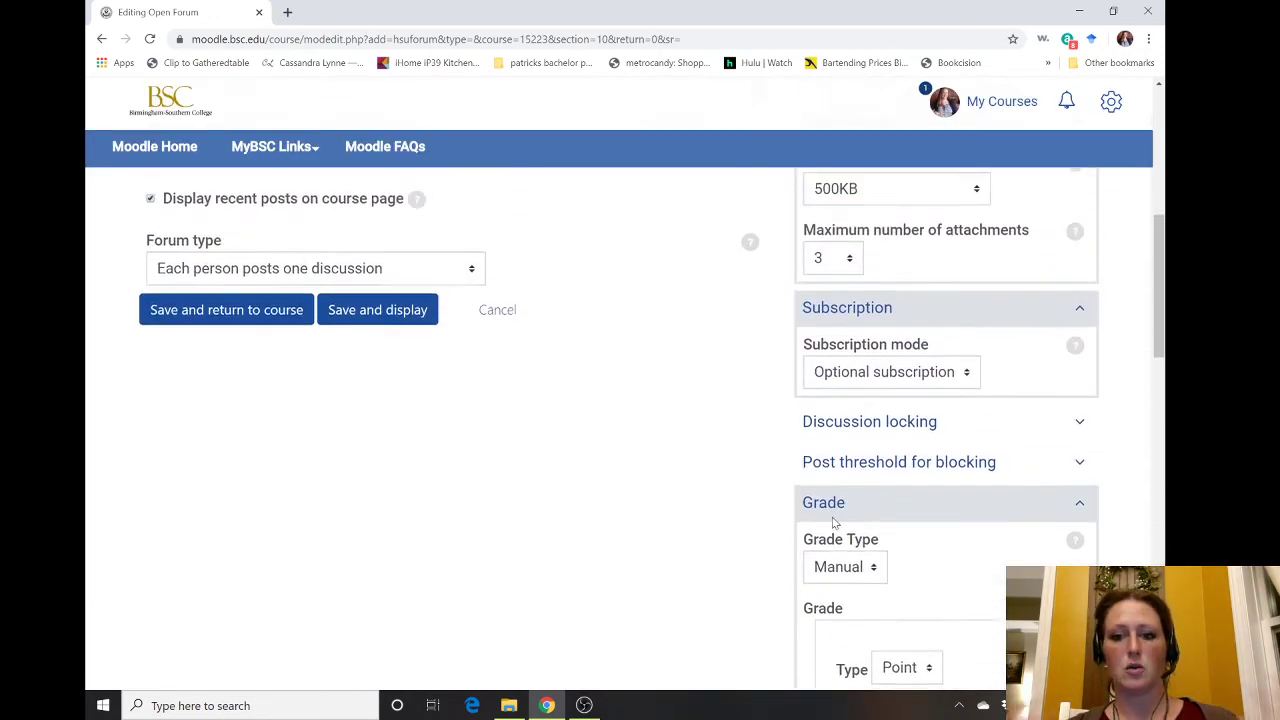
scroll(833, 522, "up", 1)
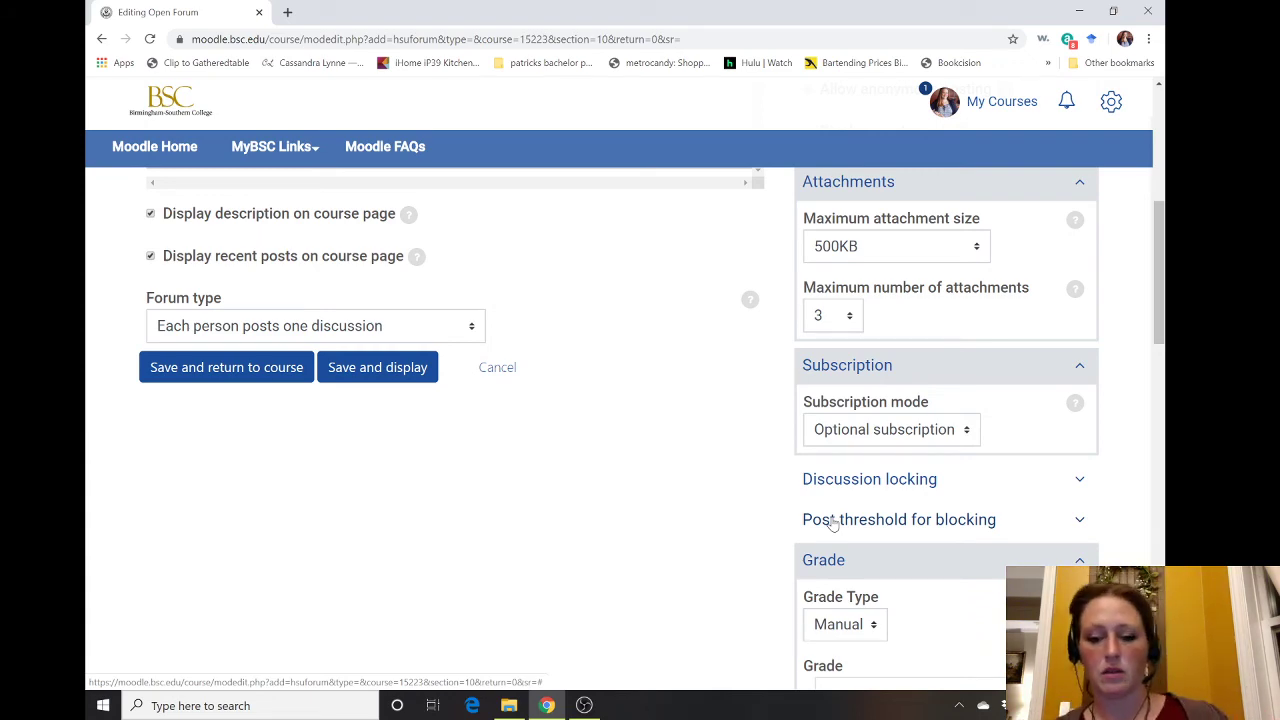
scroll(833, 524, "up", 5)
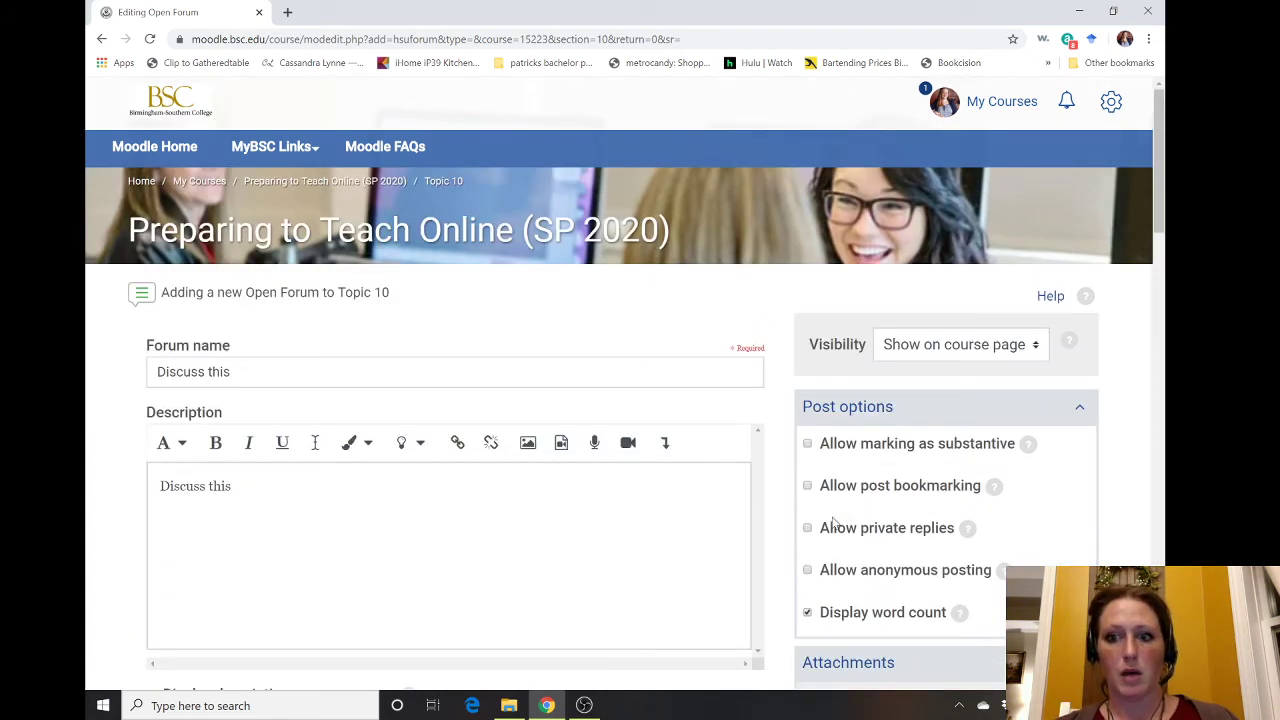
scroll(833, 524, "down", 4)
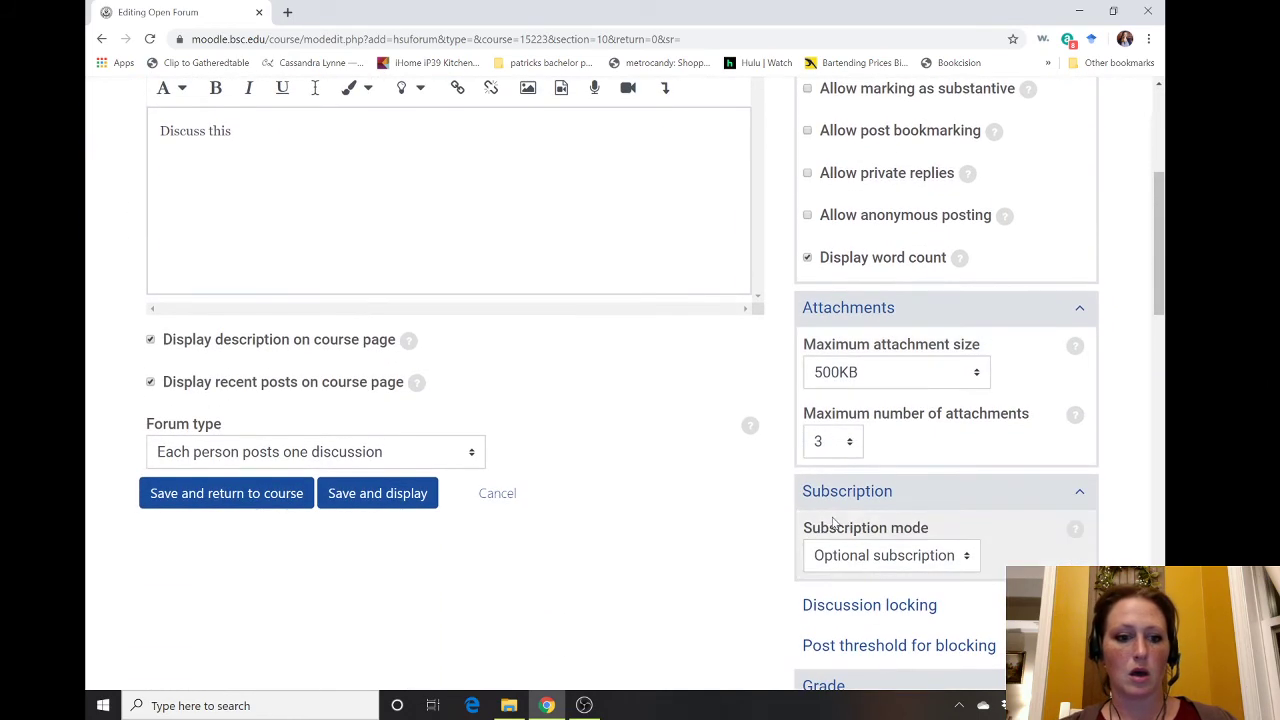
left_click(298, 500)
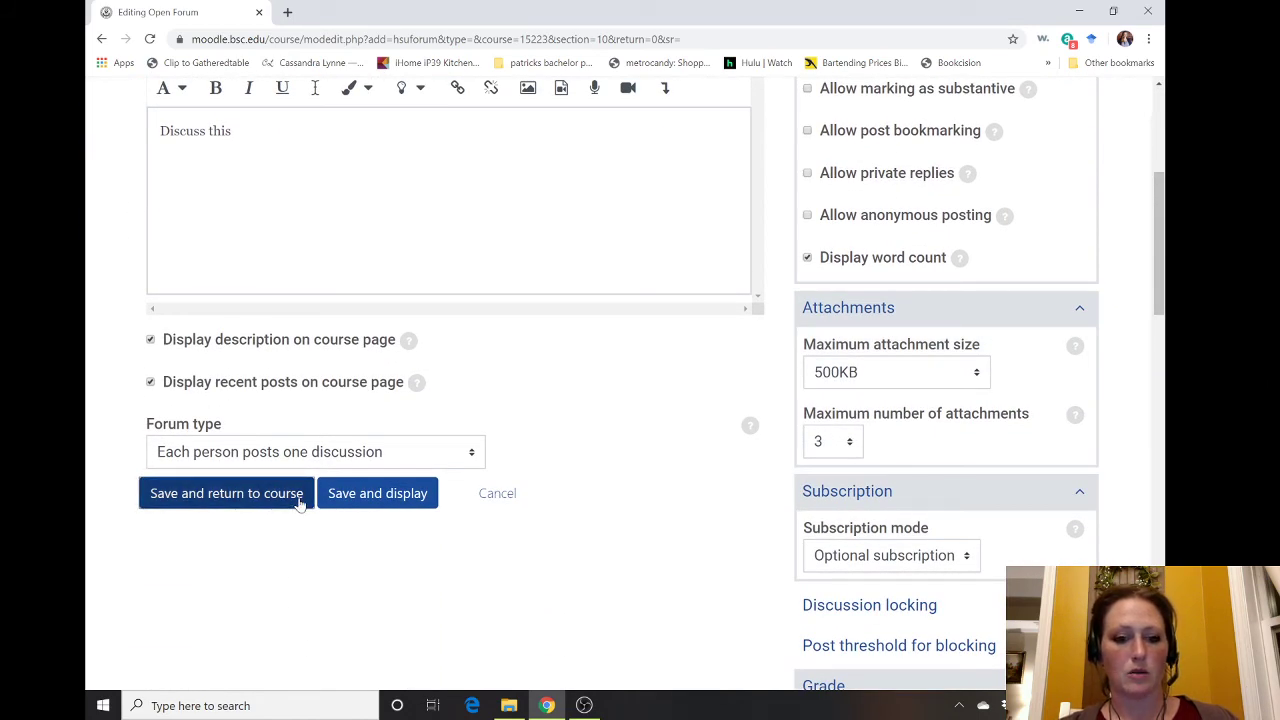
Save and display the forum, then open the advanced form for a new discussion topic.
left_click(373, 502)
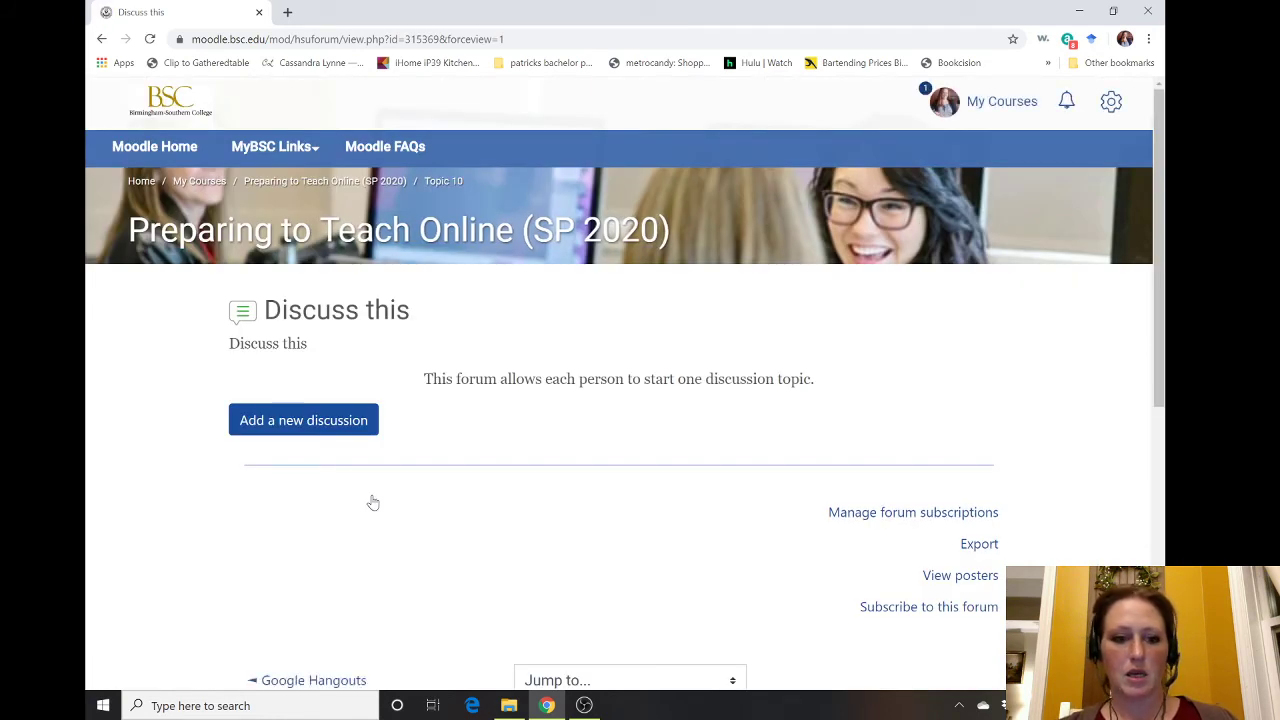
left_click(316, 424)
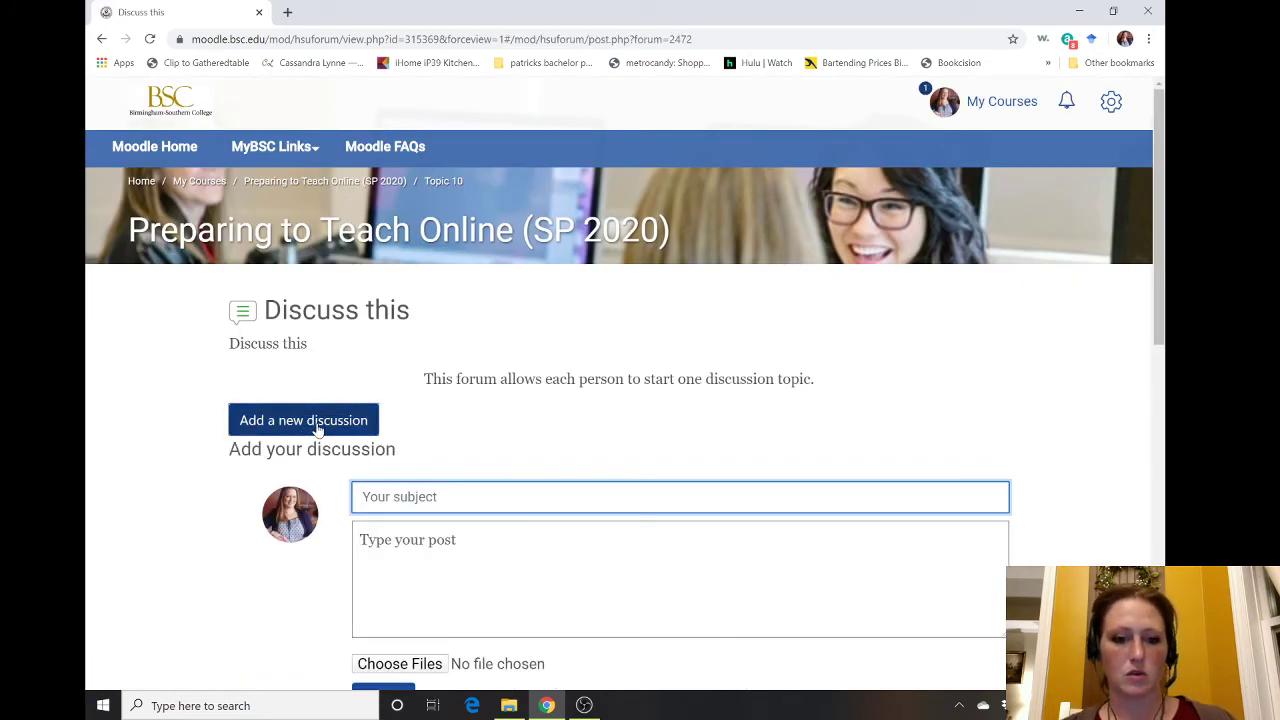
scroll(316, 424, "down", 3)
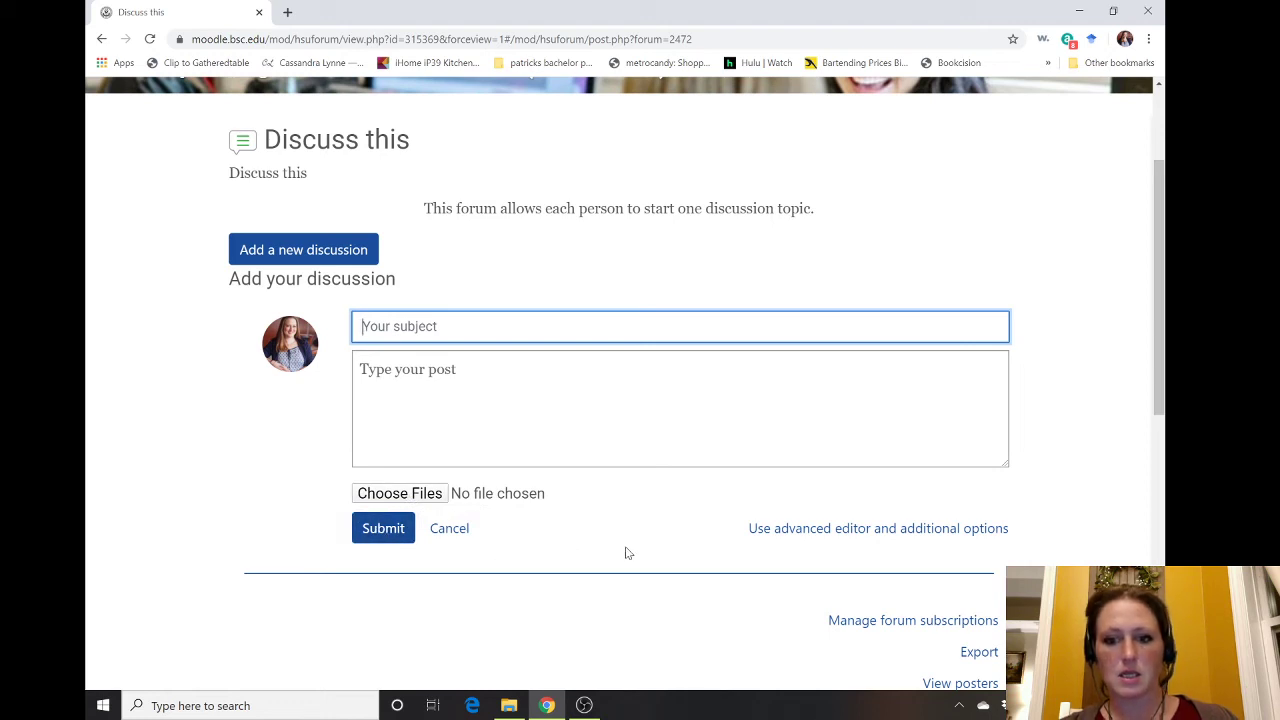
left_click(796, 530)
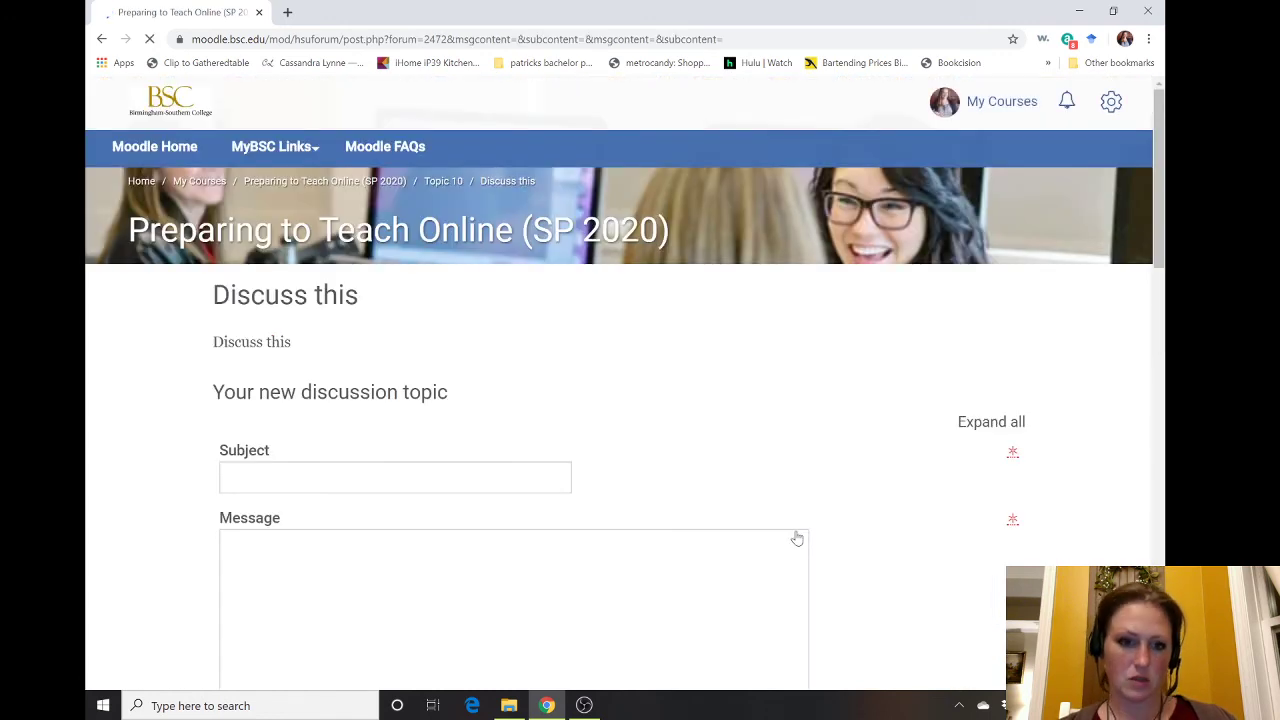
scroll(797, 539, "down", 5)
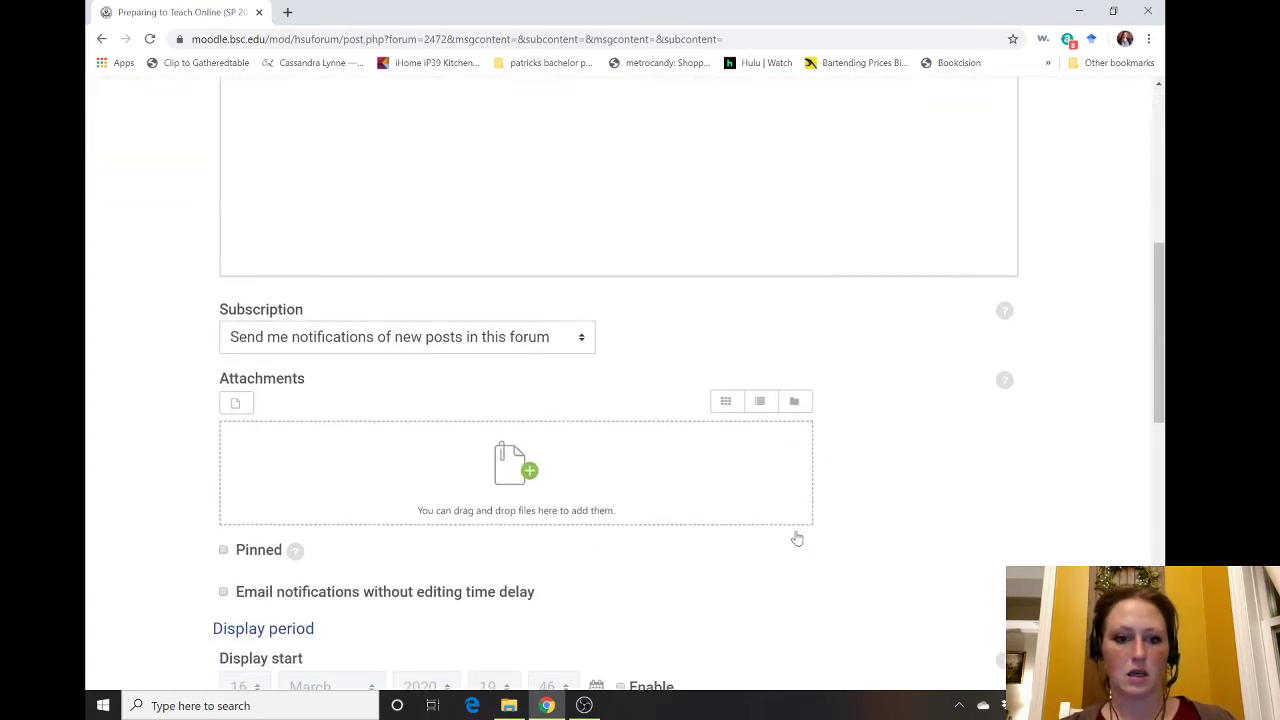
scroll(797, 539, "down", 4)
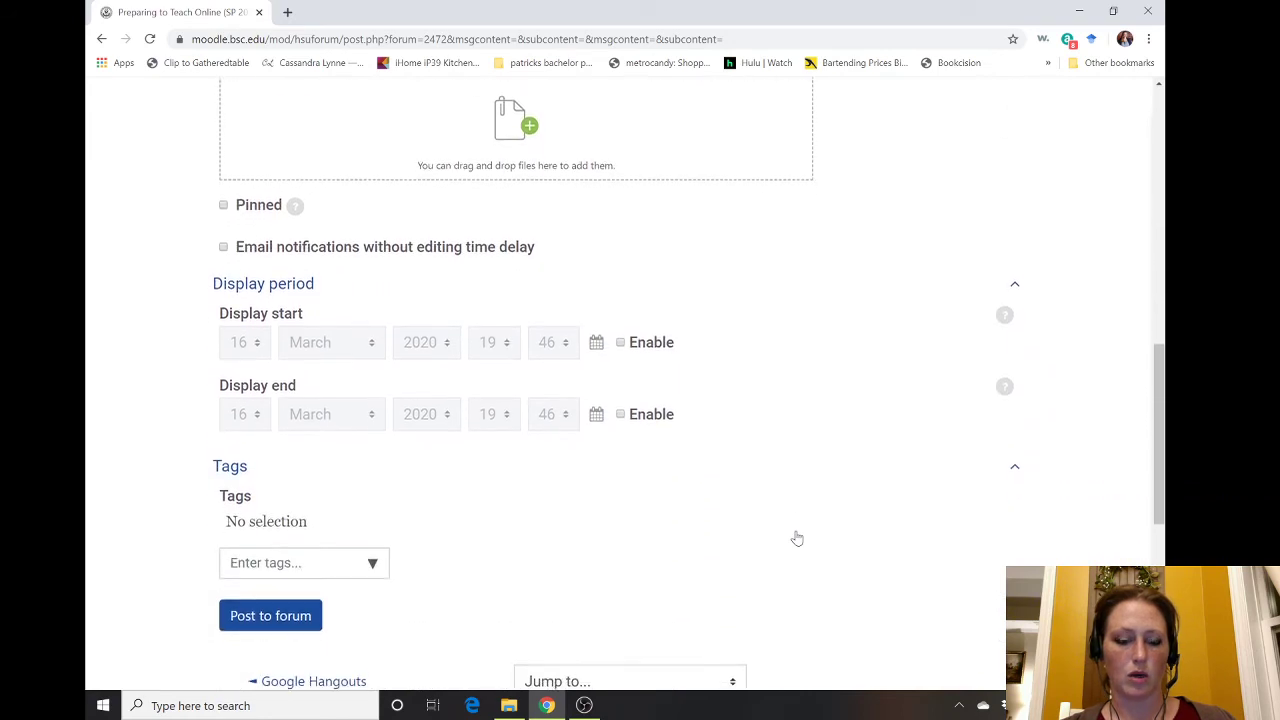
scroll(797, 539, "up", 7)
scroll(797, 539, "up", 3)
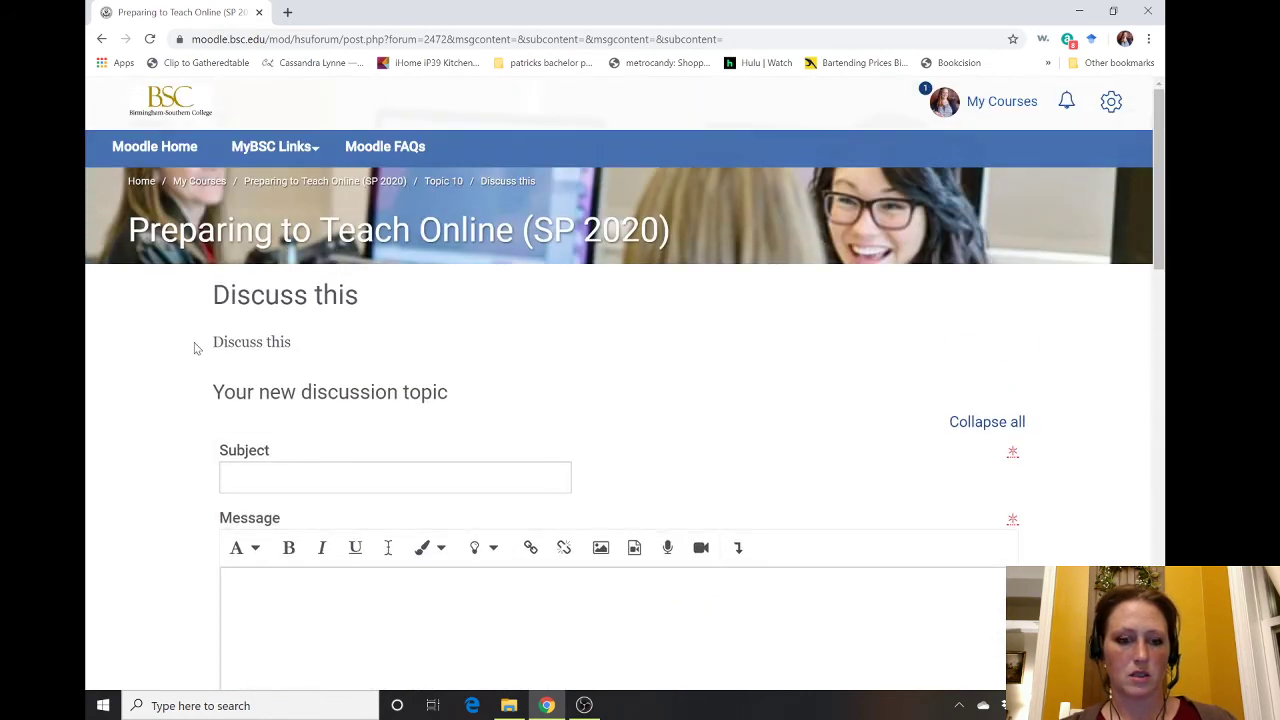
Return to Topic 10 and confirm Discuss this is restricted to the end of 19 March 2020.
left_click(431, 180)
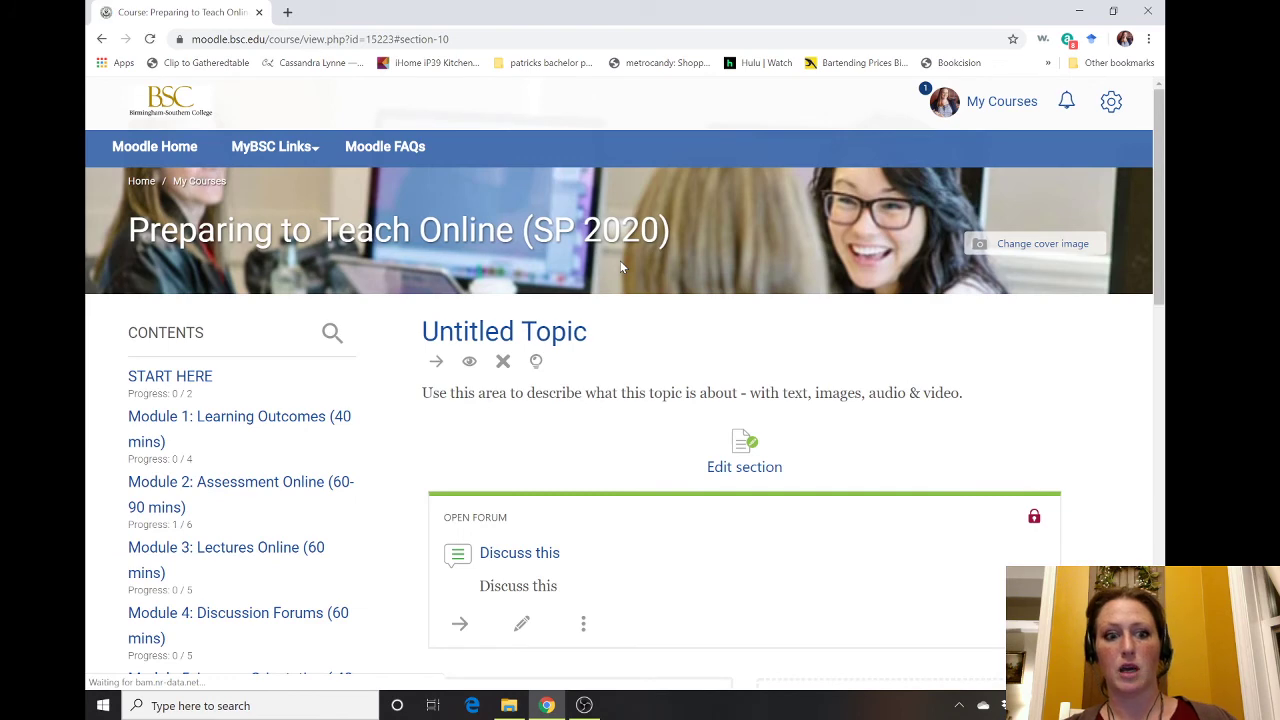
scroll(620, 266, "down", 2)
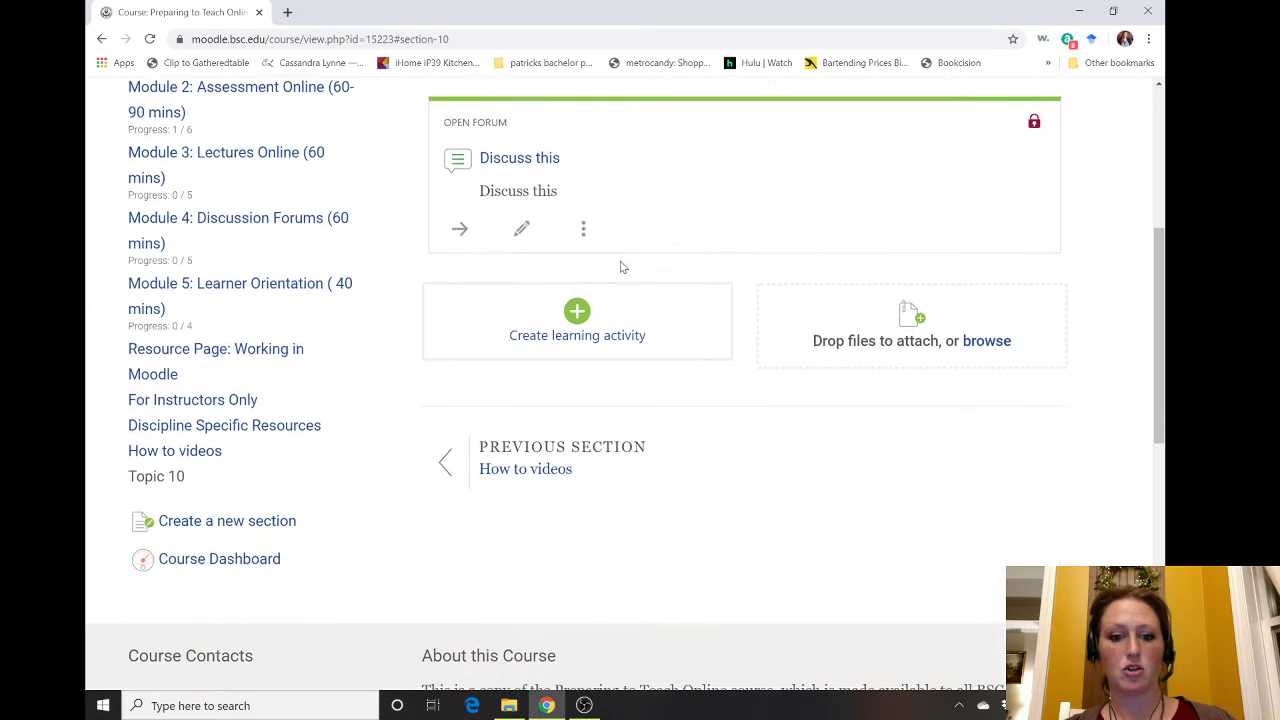
scroll(620, 266, "up", 3)
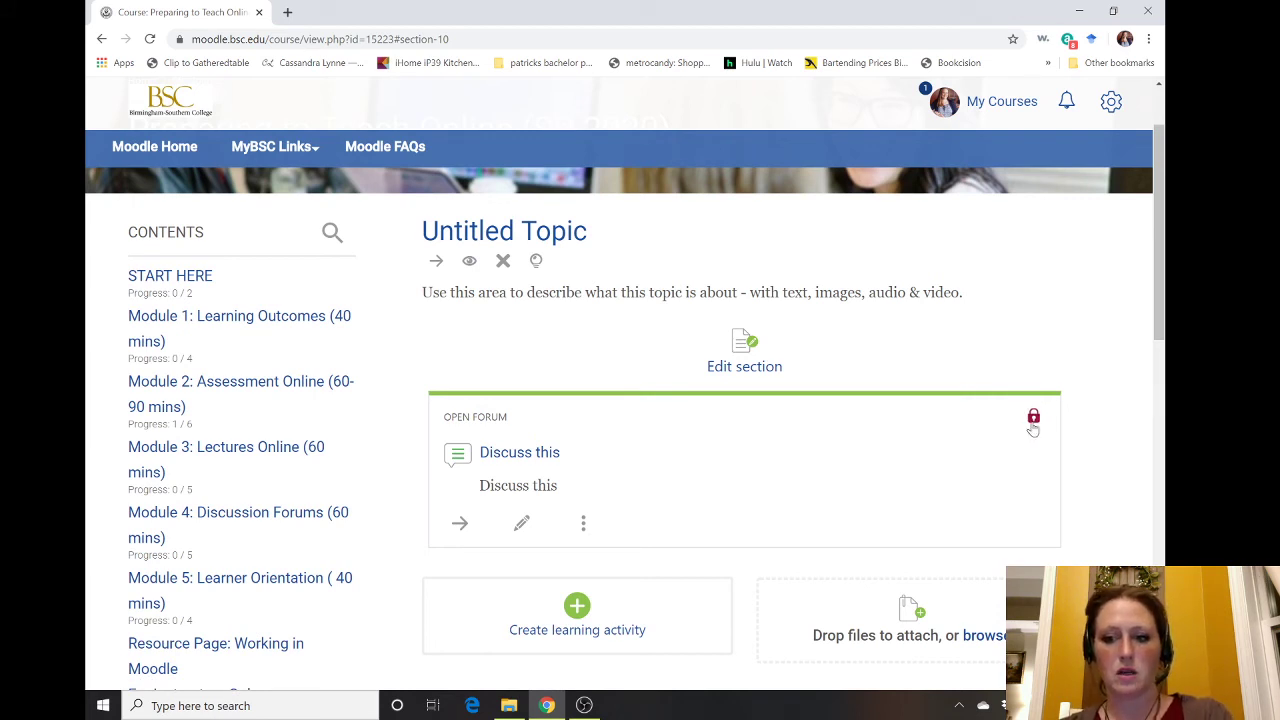
mouse_move(1033, 427)
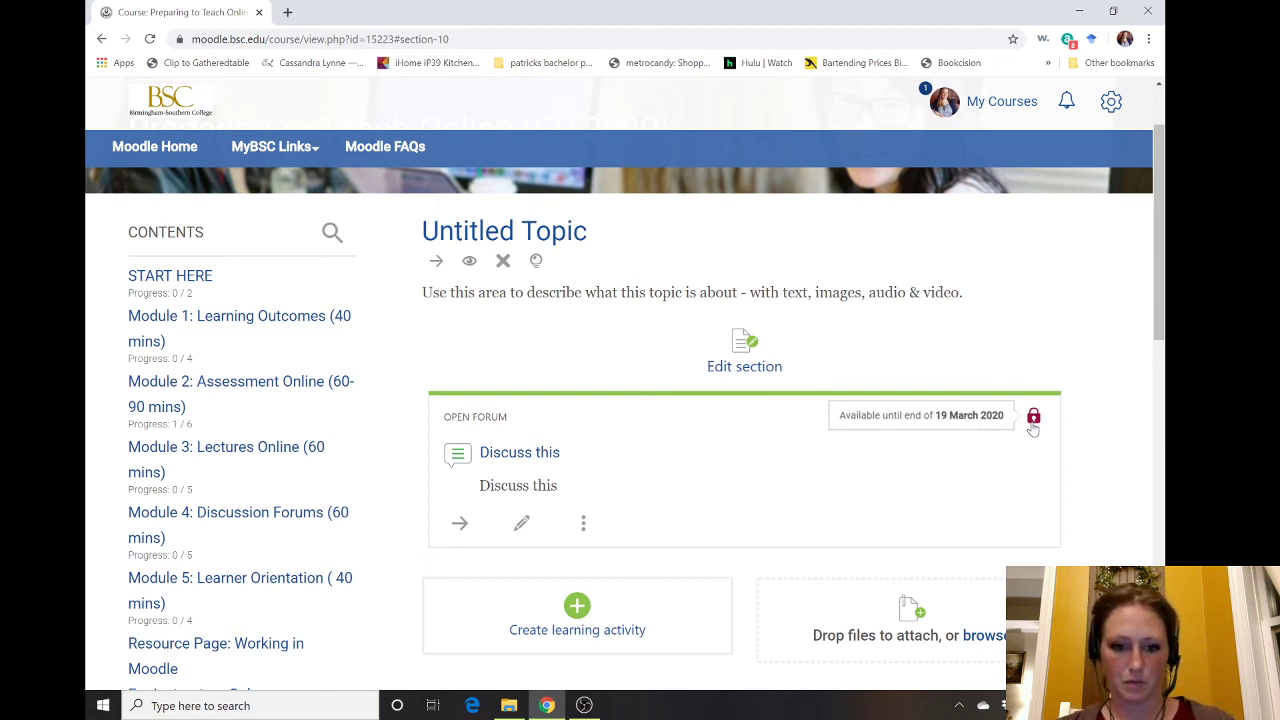
scroll(355, 474, "down", 3)
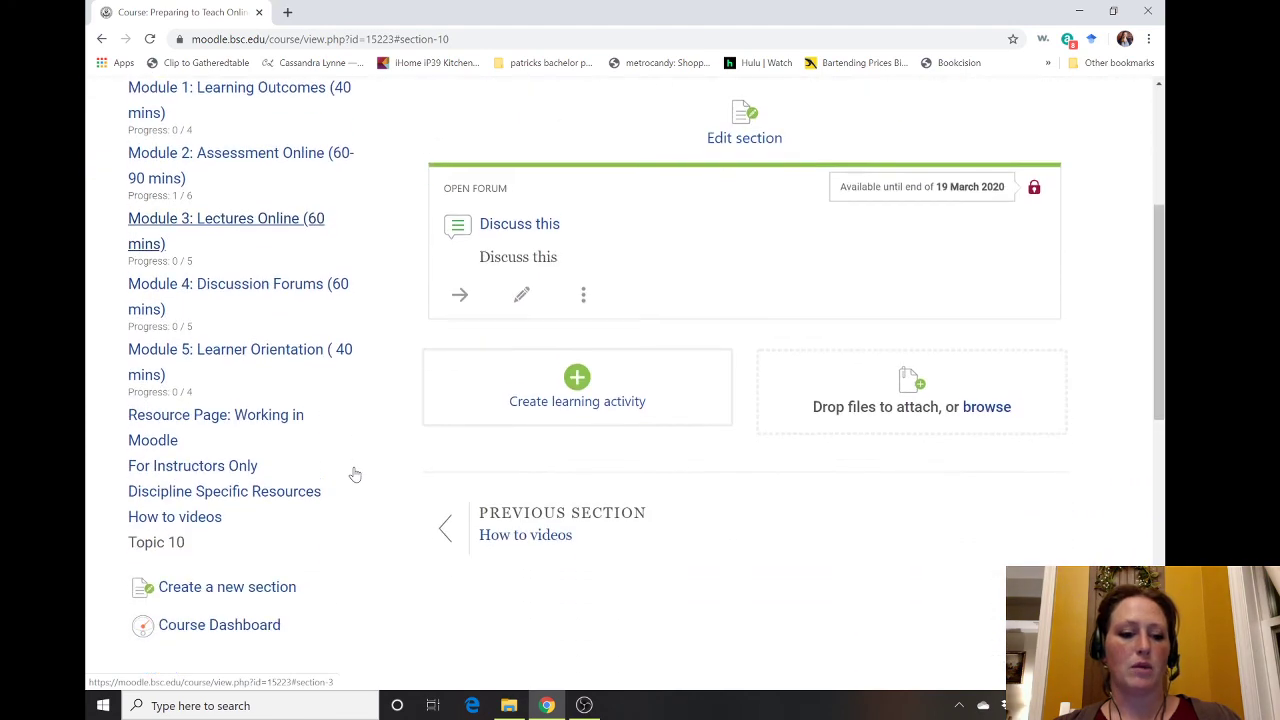
scroll(355, 474, "down", 1)
Open the course gradebook from the Course Dashboard tools.
left_click(252, 506)
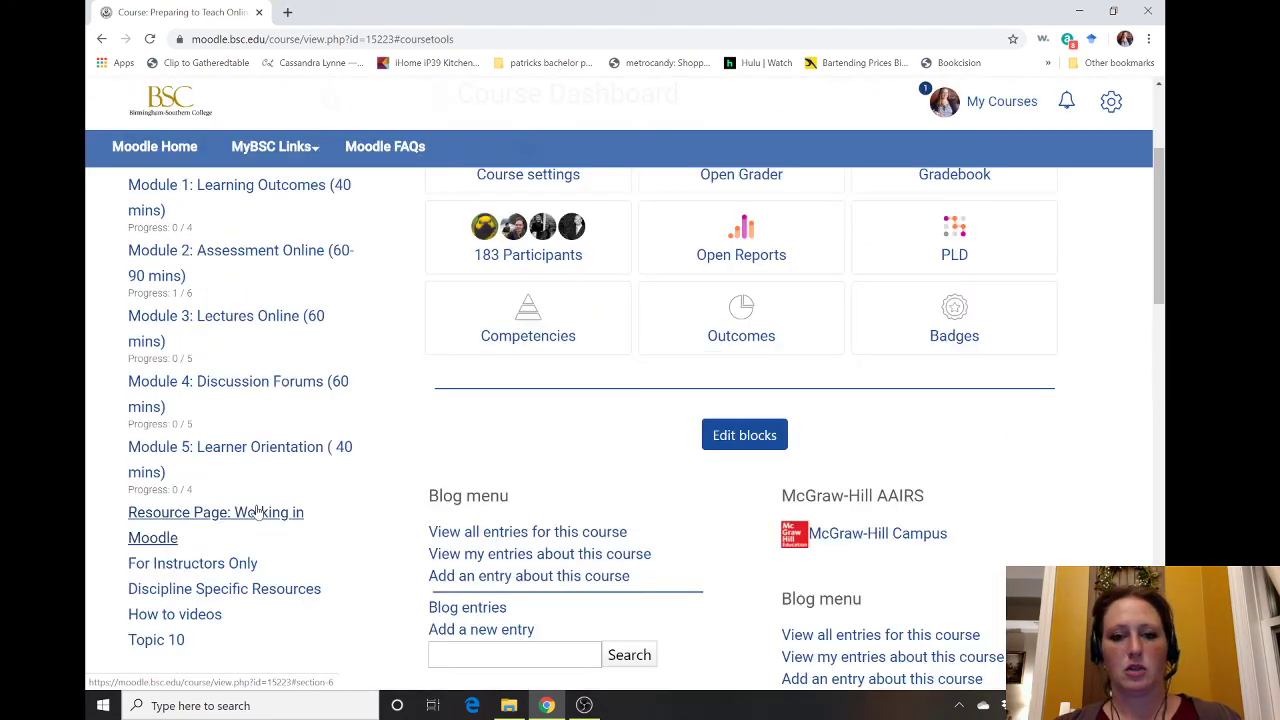
scroll(594, 414, "up", 1)
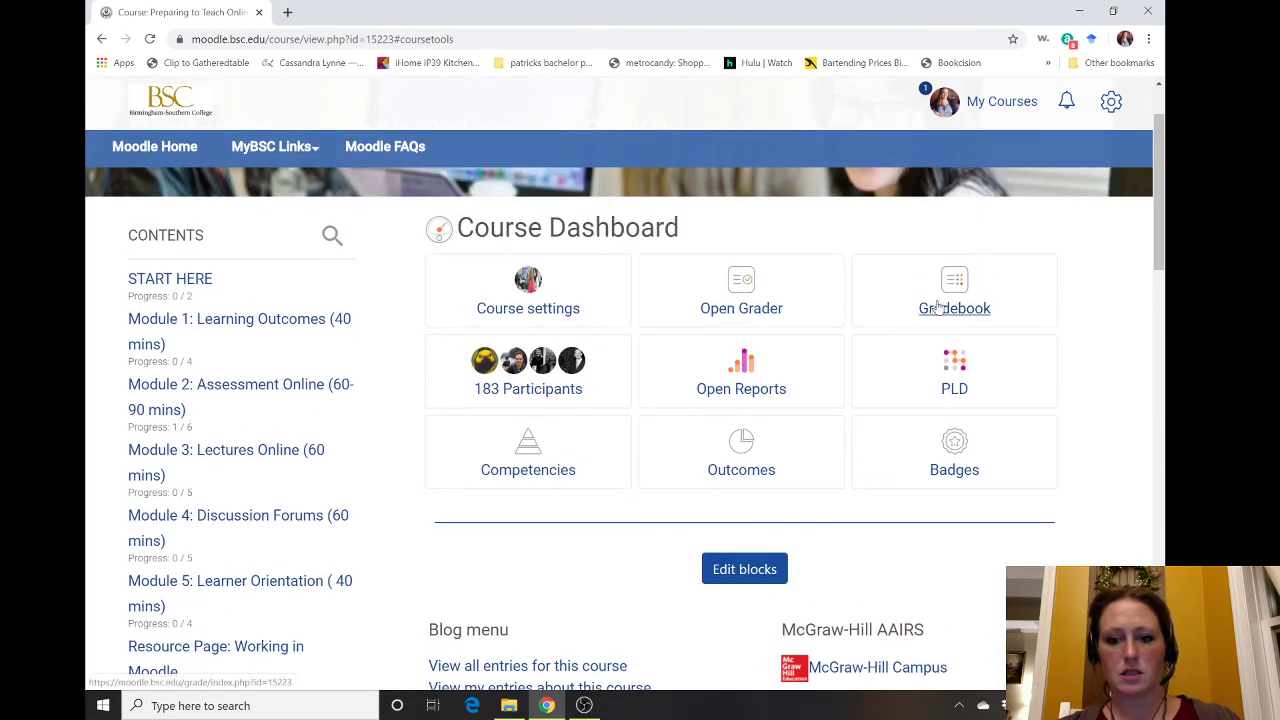
left_click(937, 306)
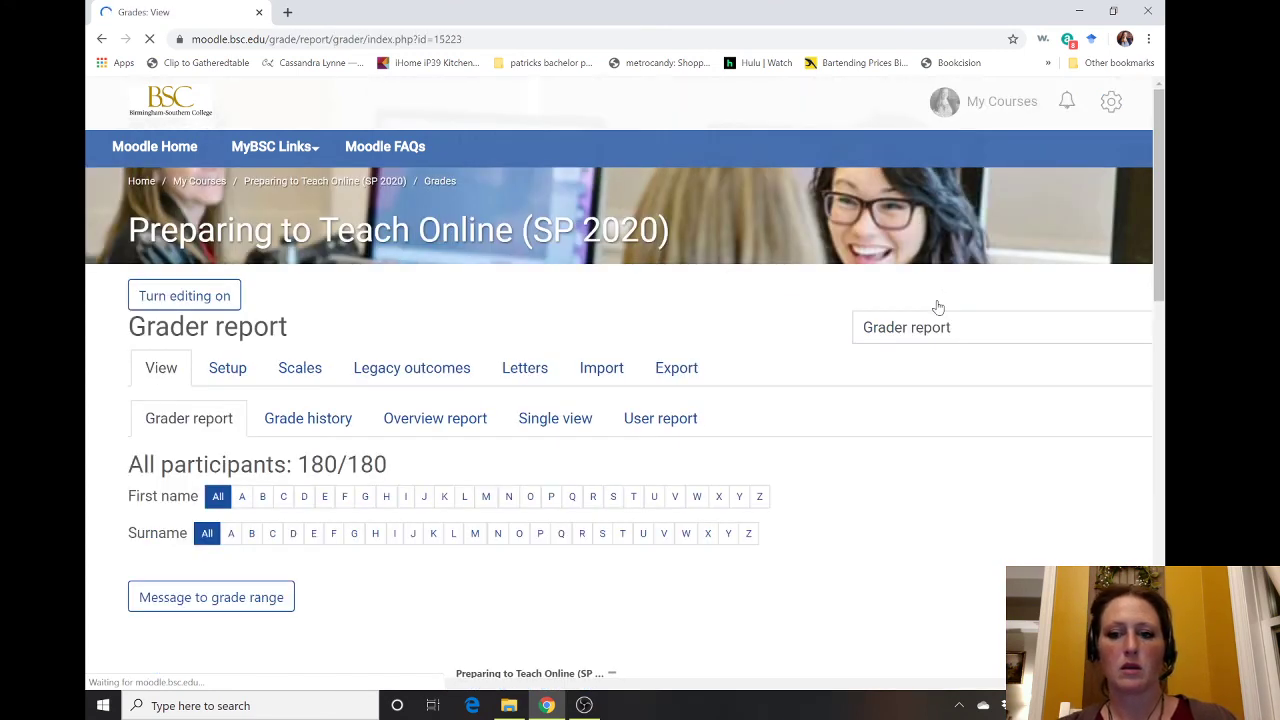
Find the Discuss this column in the grader report and open its single-view grading page.
scroll(1002, 506, "down", 2)
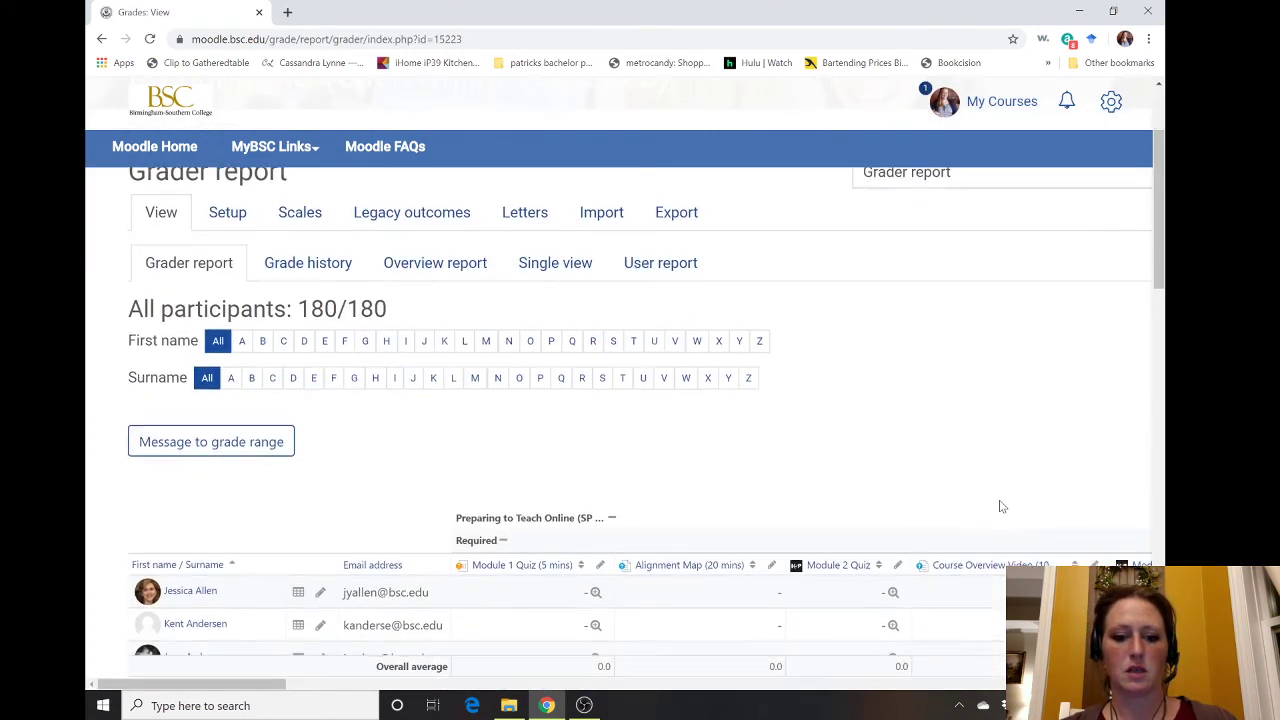
scroll(1002, 506, "right", 8)
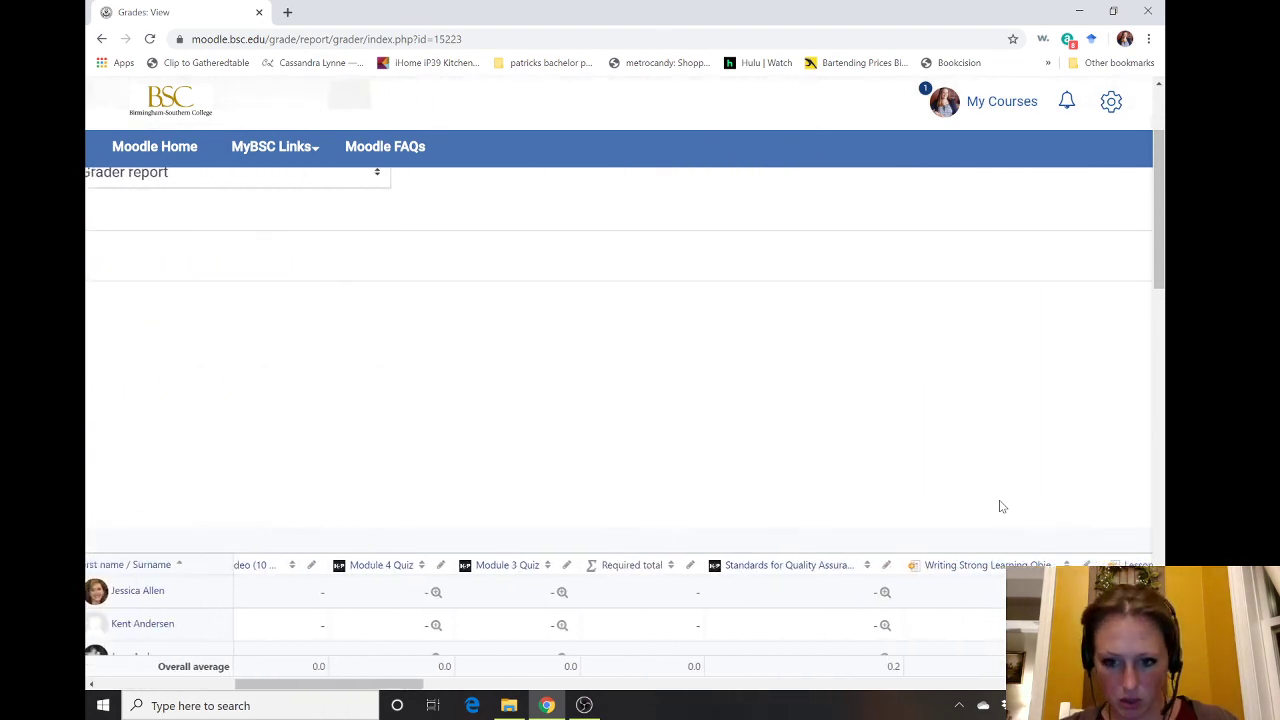
scroll(1002, 506, "right", 8)
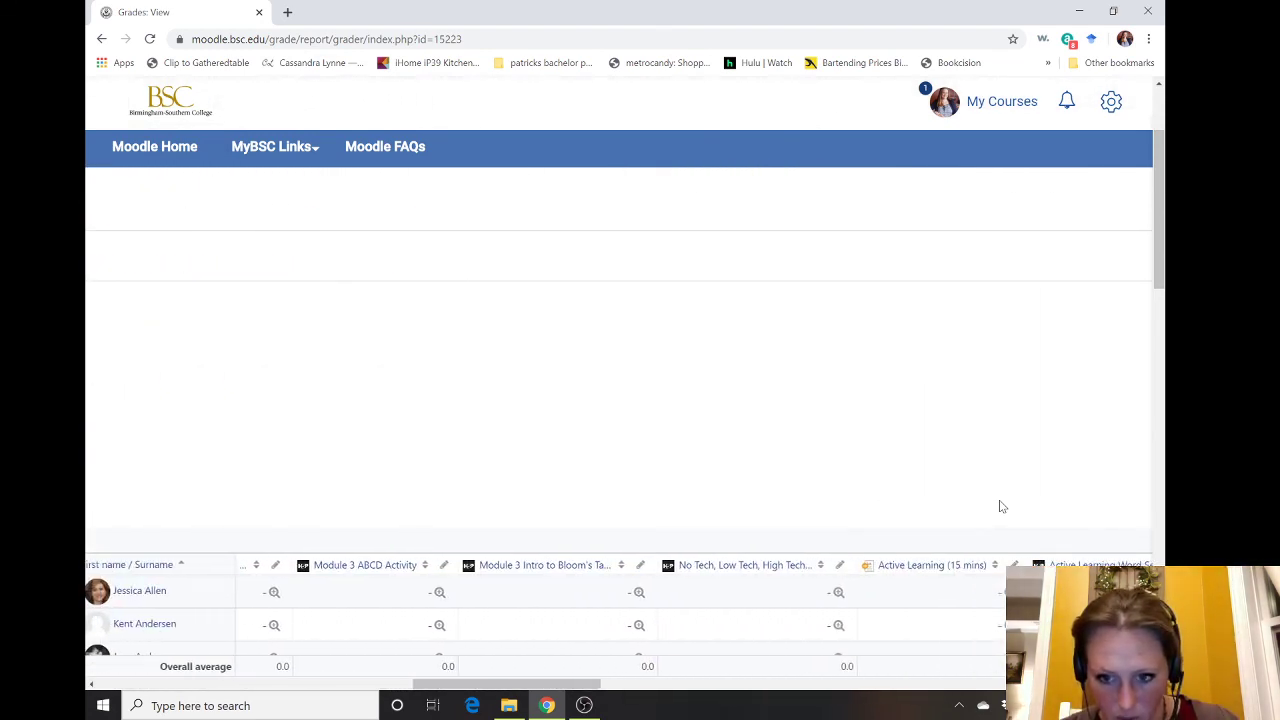
scroll(1002, 506, "right", 8)
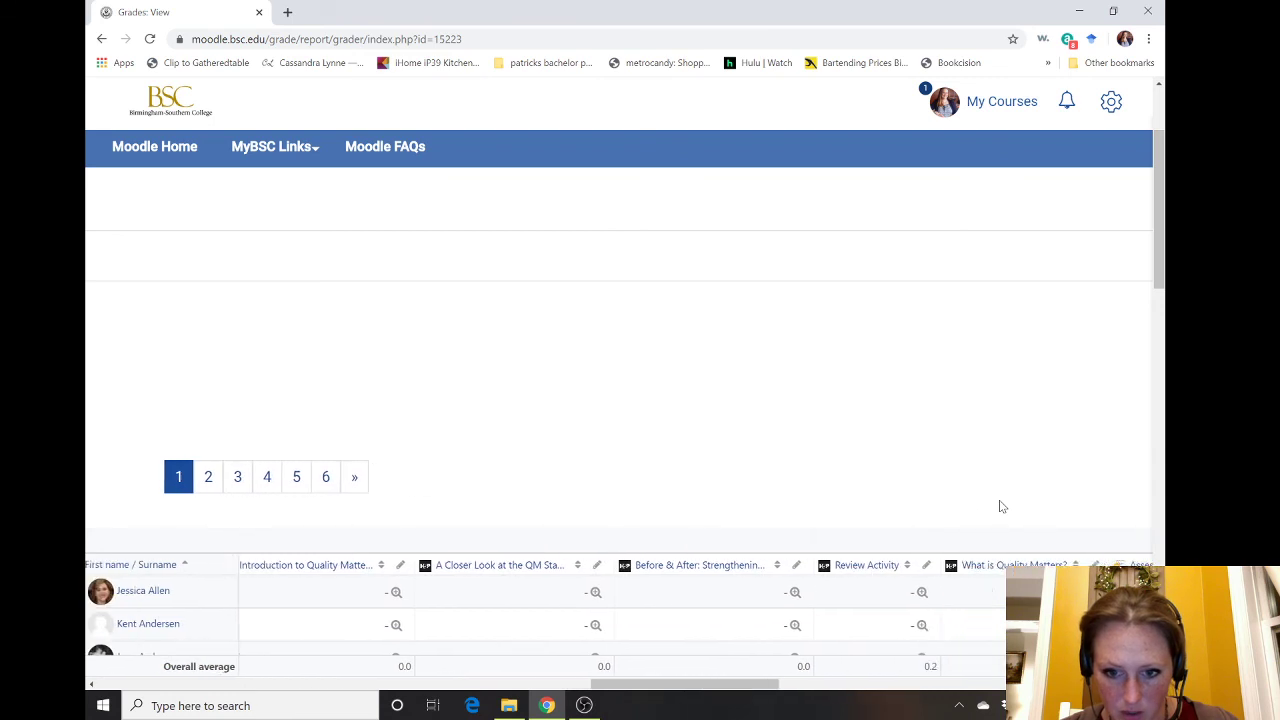
scroll(1002, 506, "right", 8)
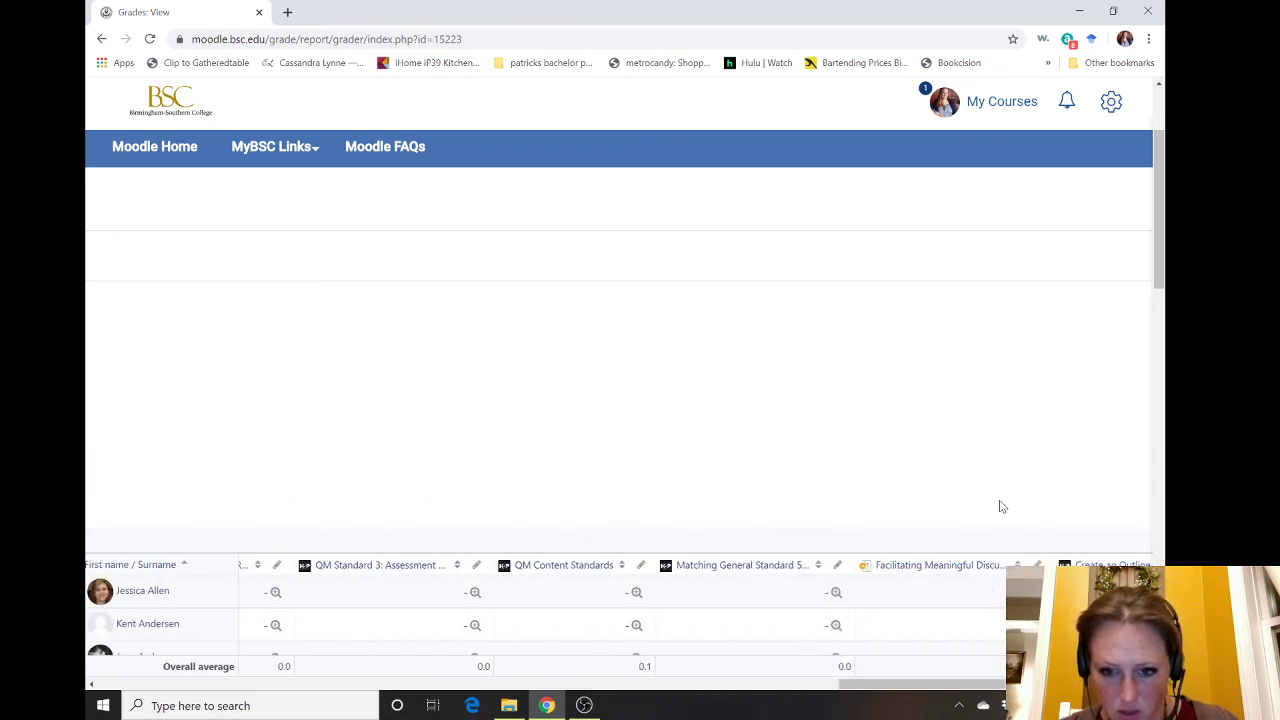
scroll(1002, 506, "down", 1)
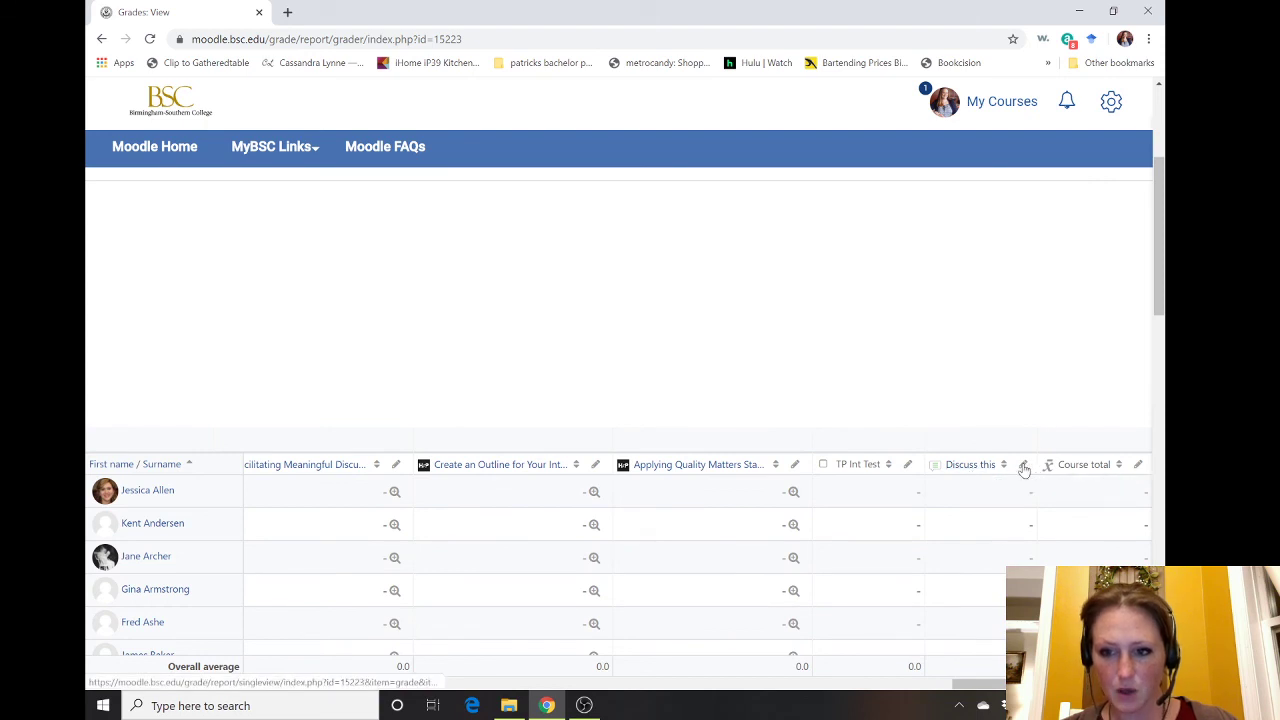
left_click(1025, 470)
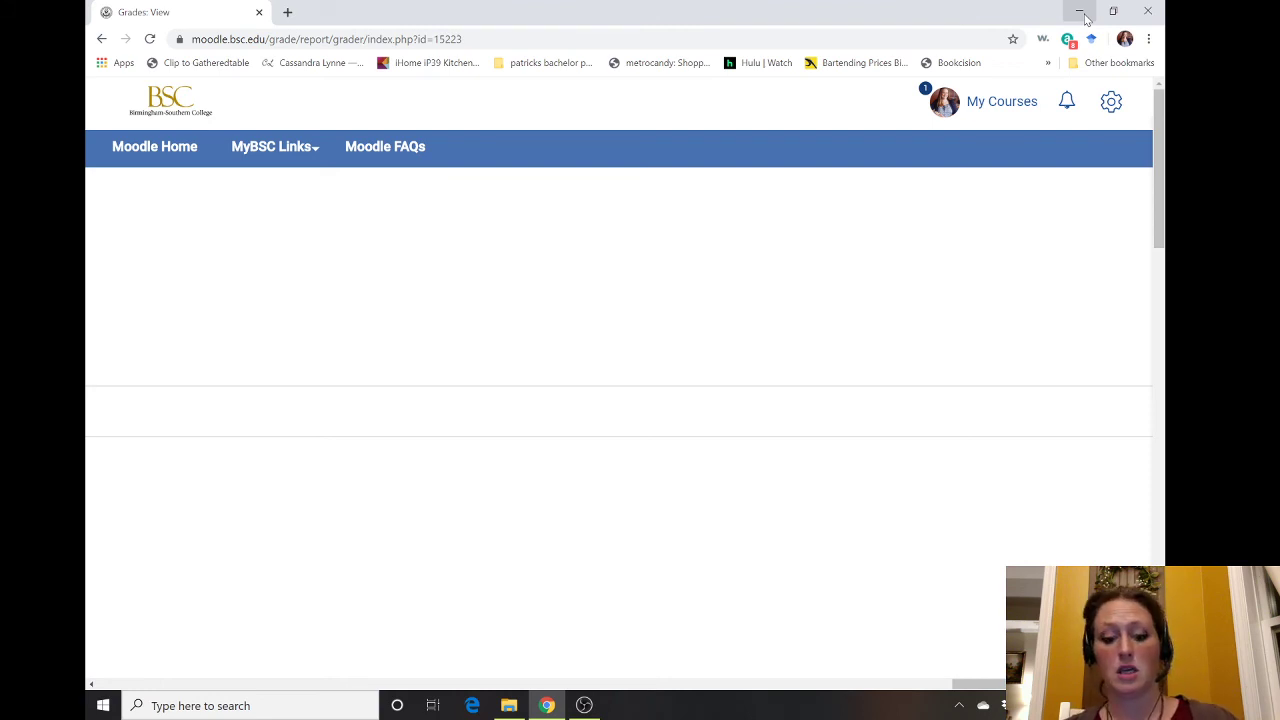
Minimize Chrome and bring the OBS Studio window back on screen.
left_click(1080, 12)
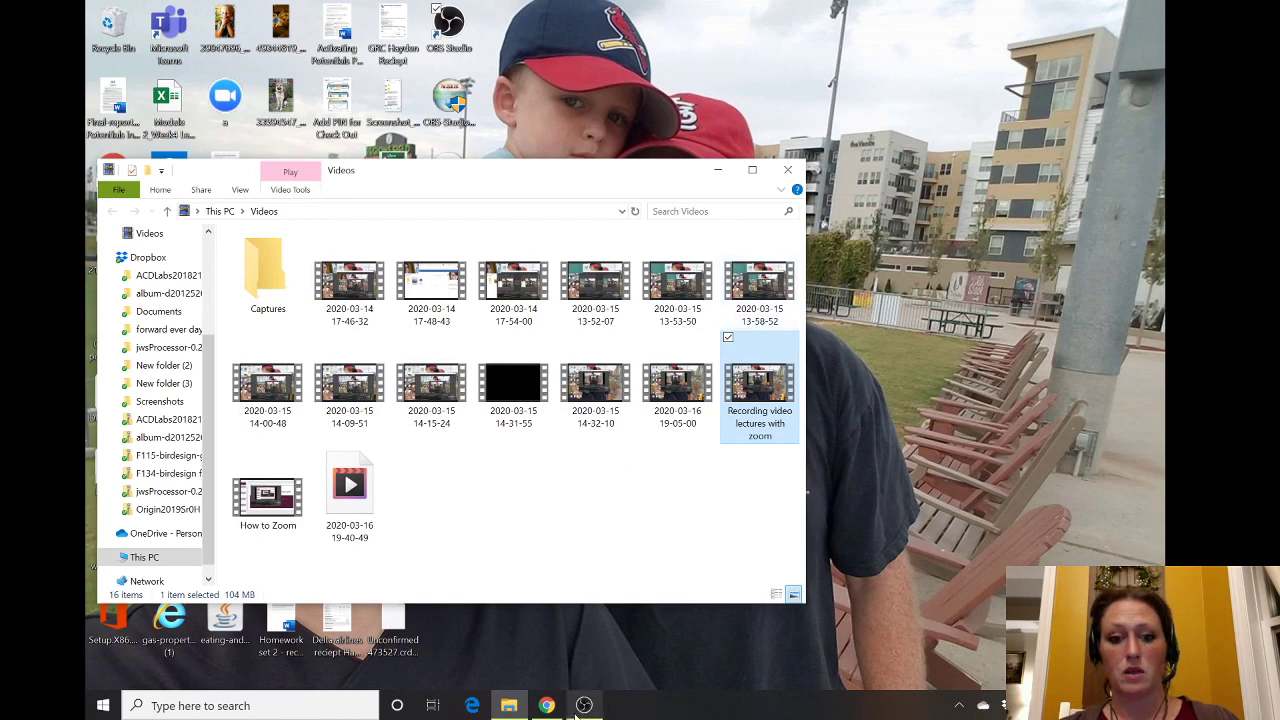
mouse_move(586, 706)
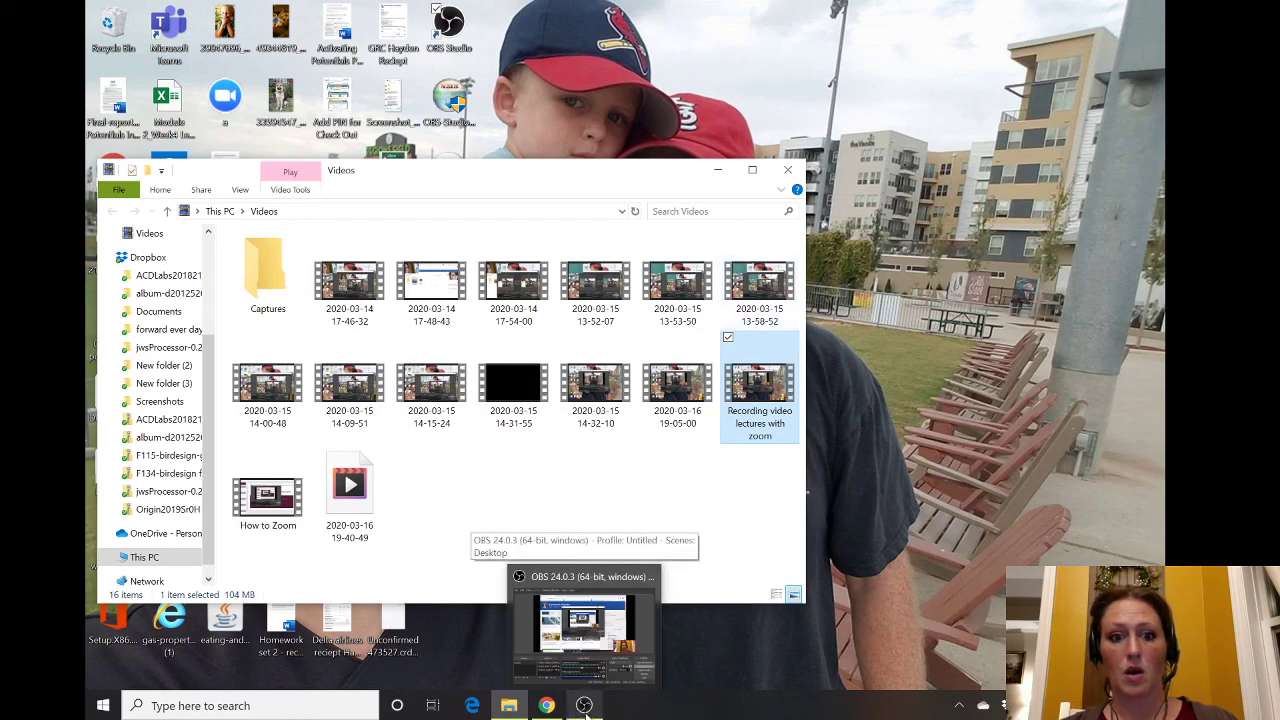
left_click(586, 706)
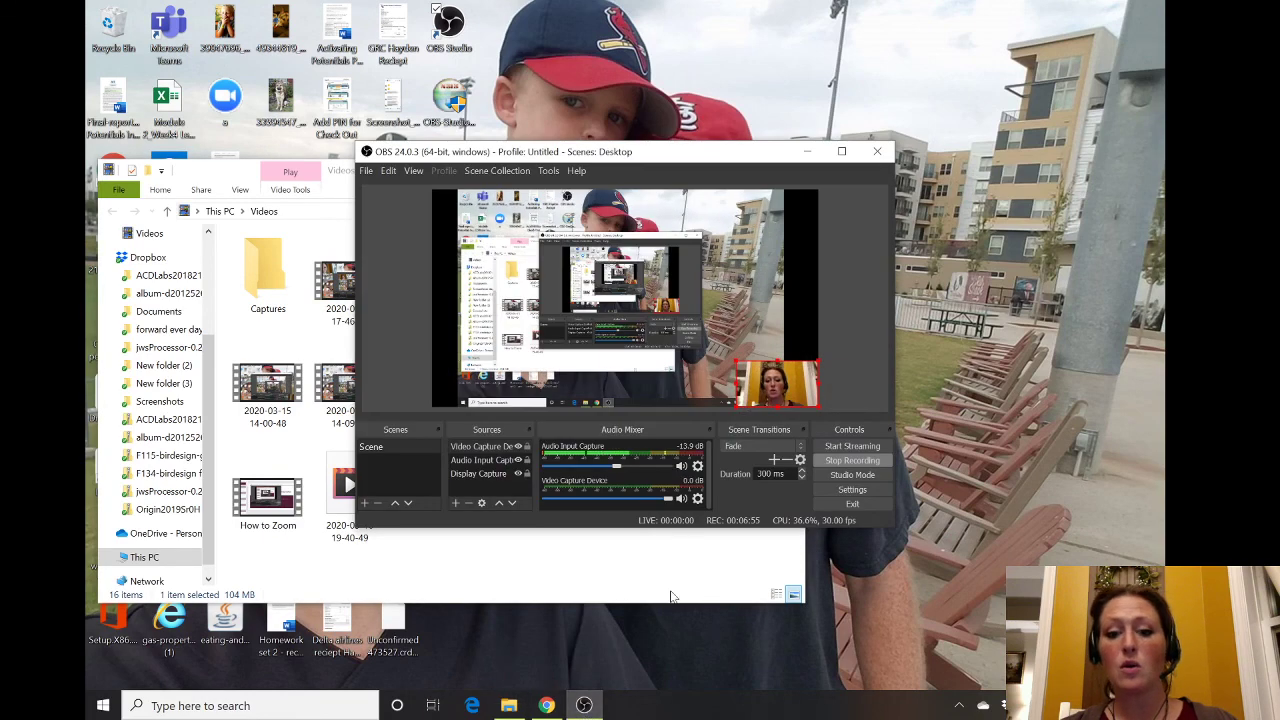